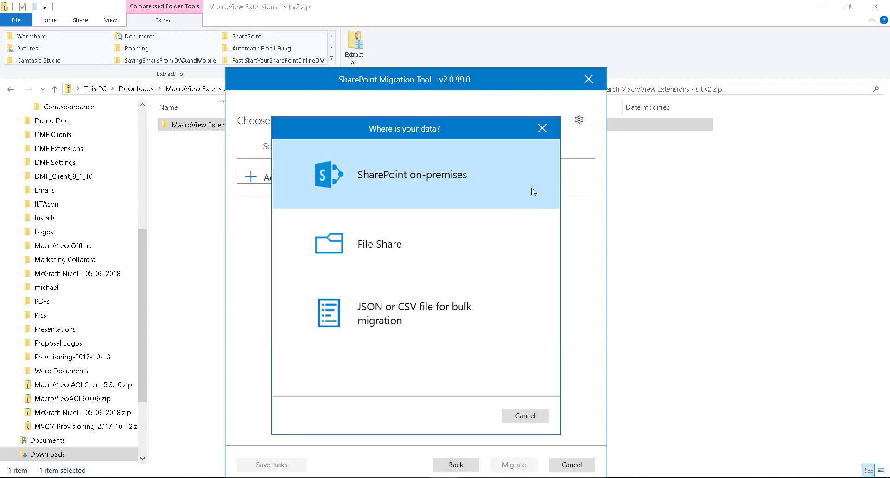
click(505, 243)
click(472, 416)
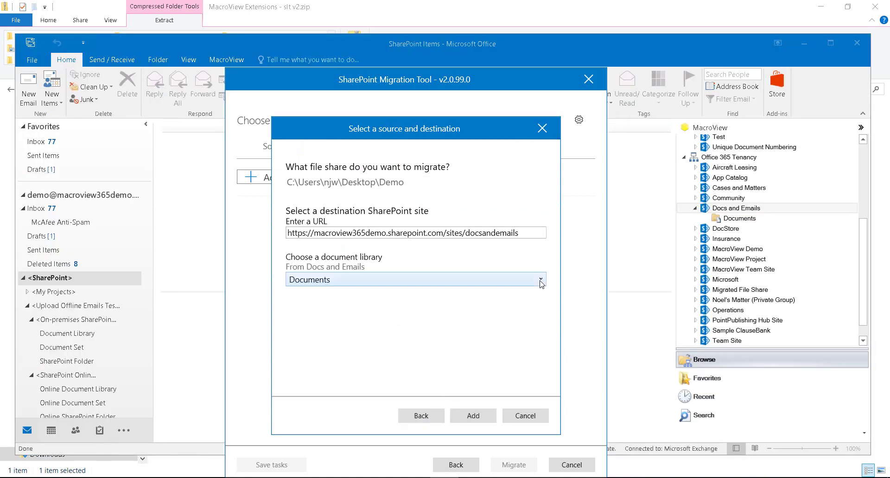
click(540, 280)
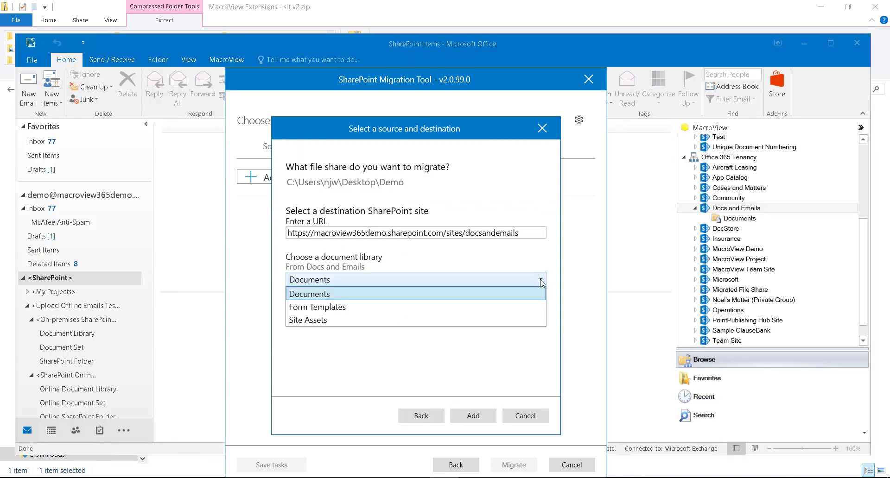
click(324, 297)
click(478, 416)
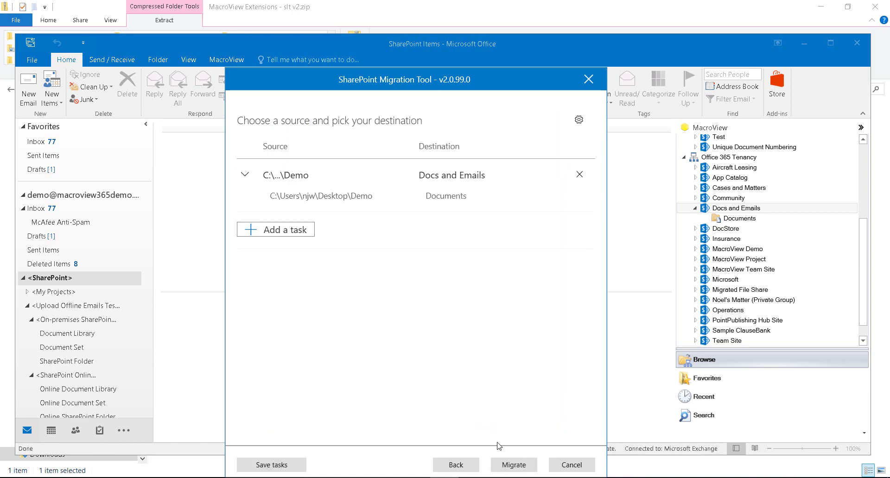
click(514, 465)
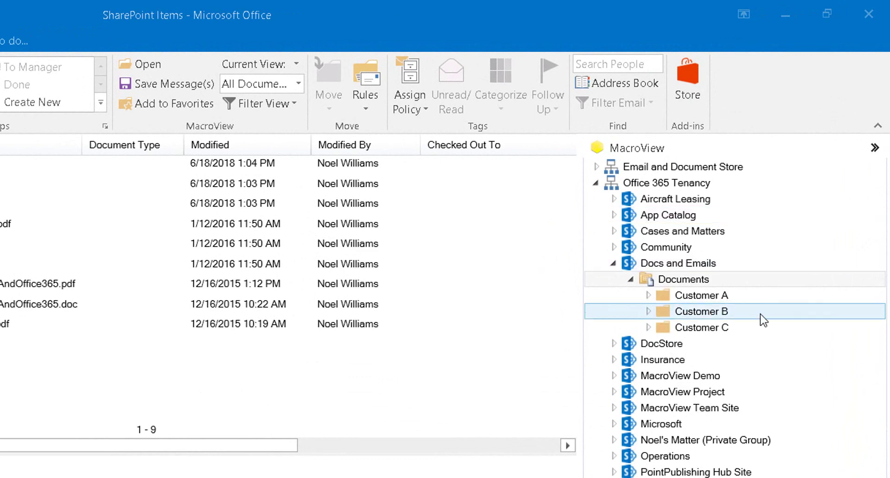
Step: In Outlook, open the migrated Documents library of the Docs and Emails site and expand its Customer A folder
click(680, 281)
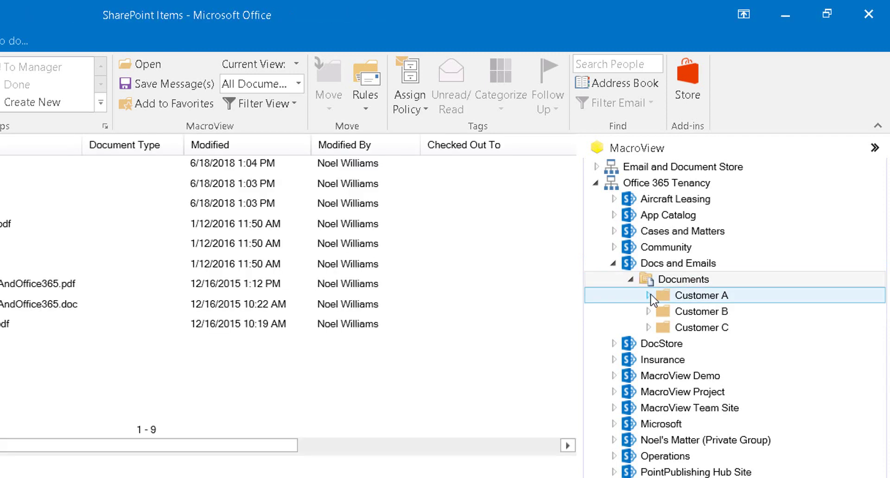
click(648, 296)
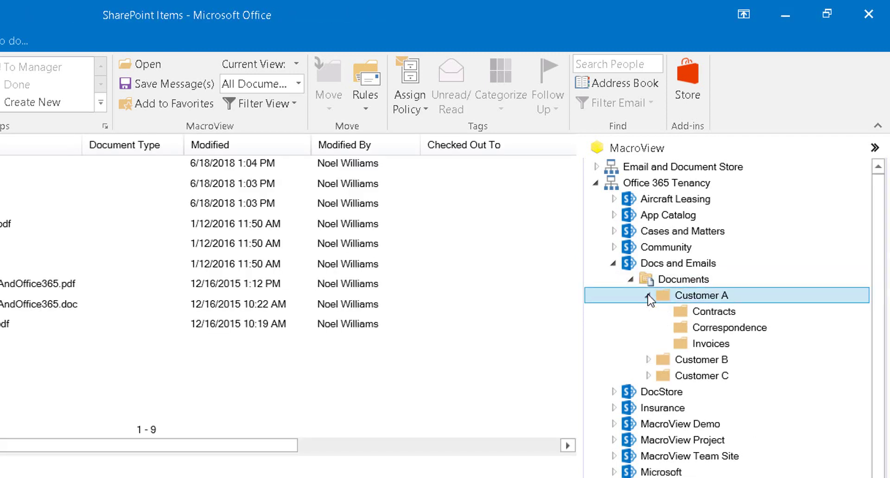
click(699, 280)
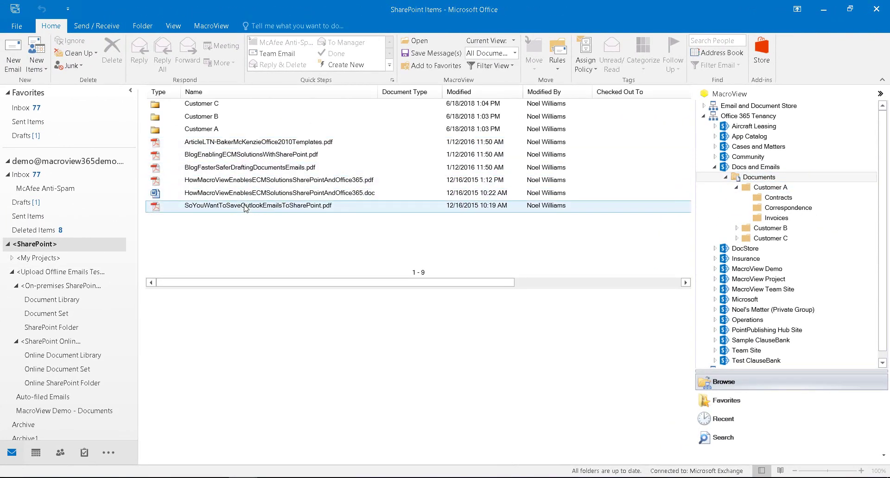
Step: Open Customer A's Contracts folder and preview Supply of MacroView Contract Management.docx and CaseStudyAEGISInsuranceMacroViewDMF.pdf
click(778, 199)
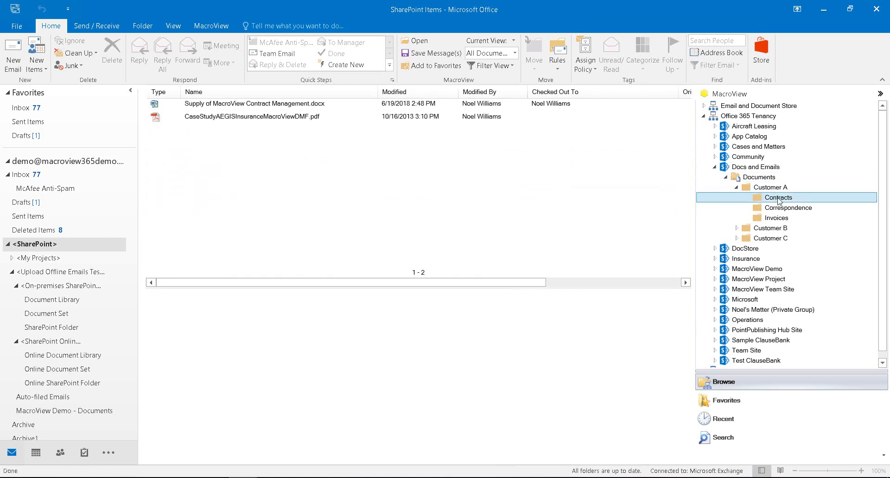
click(233, 104)
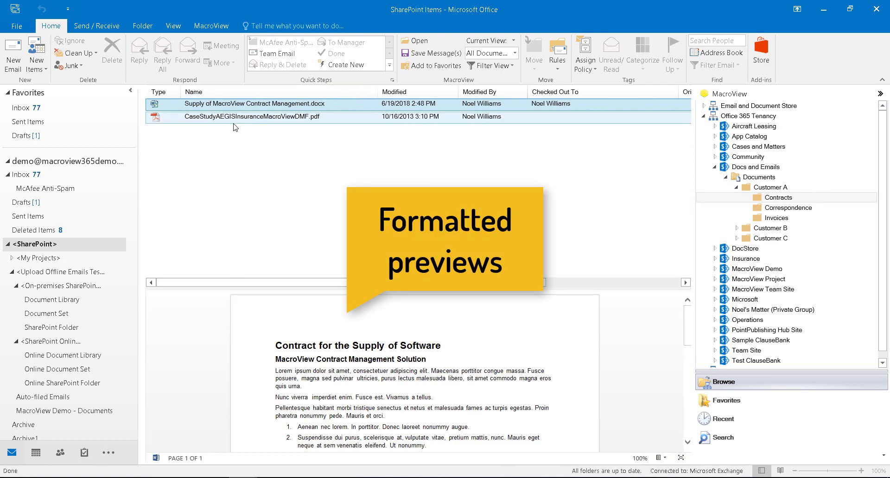
click(242, 117)
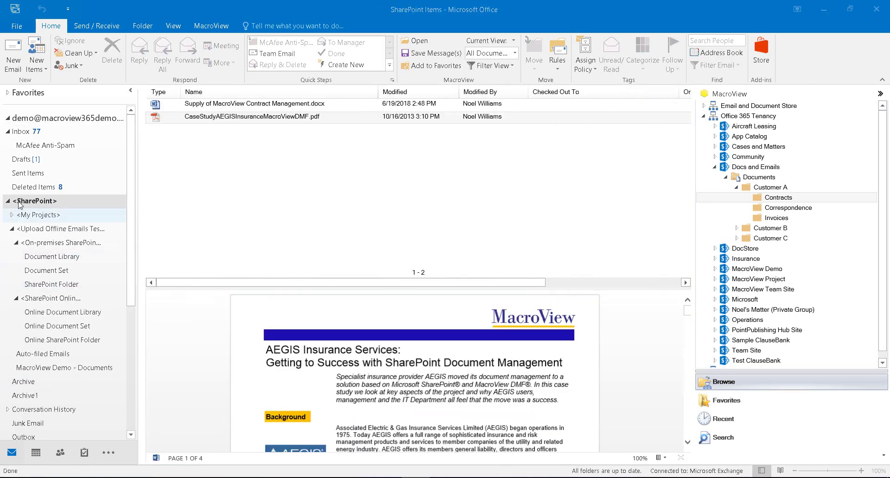
Step: Save the Inbox email "RE: Person or Group default to current user customisation" to Customer A's Correspondence folder
click(27, 135)
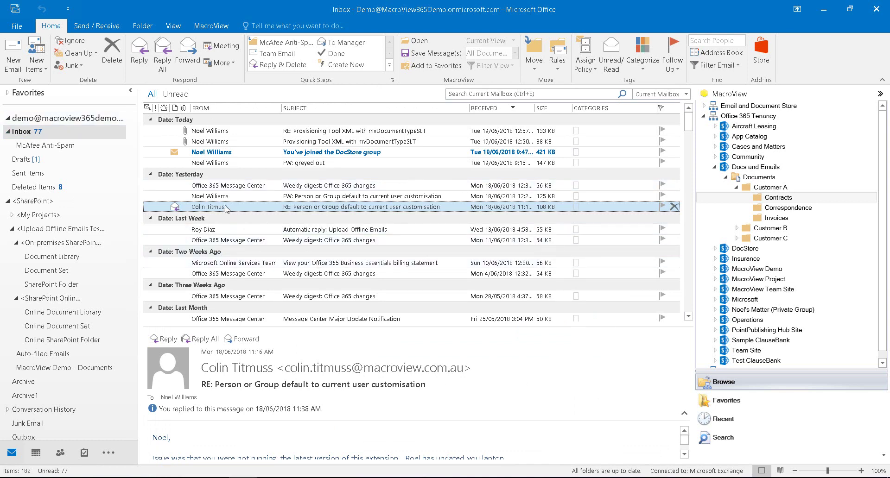
drag(225, 209, 793, 213)
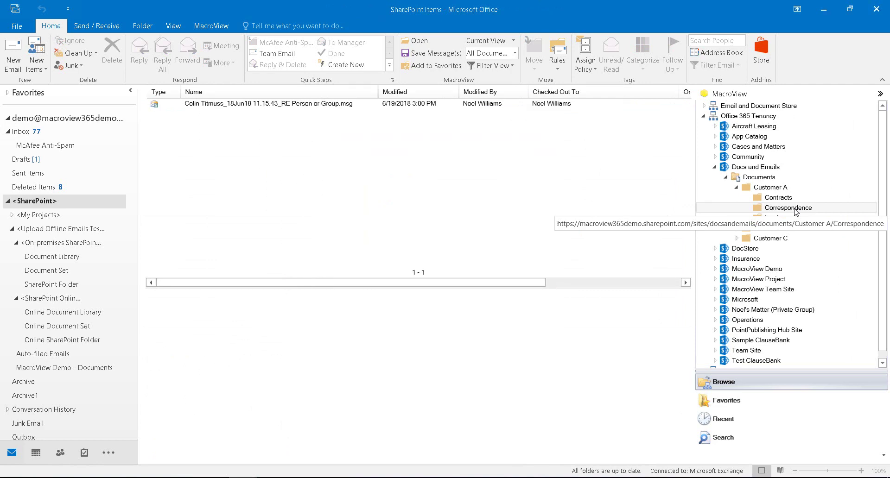
Step: Preview the saved email in Customer A's Correspondence folder and list the folder with the Email Messages view
click(286, 105)
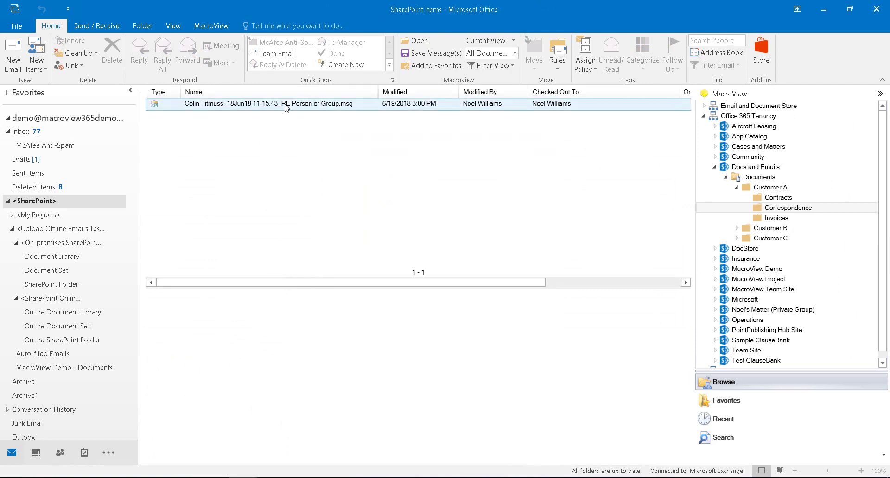
click(286, 105)
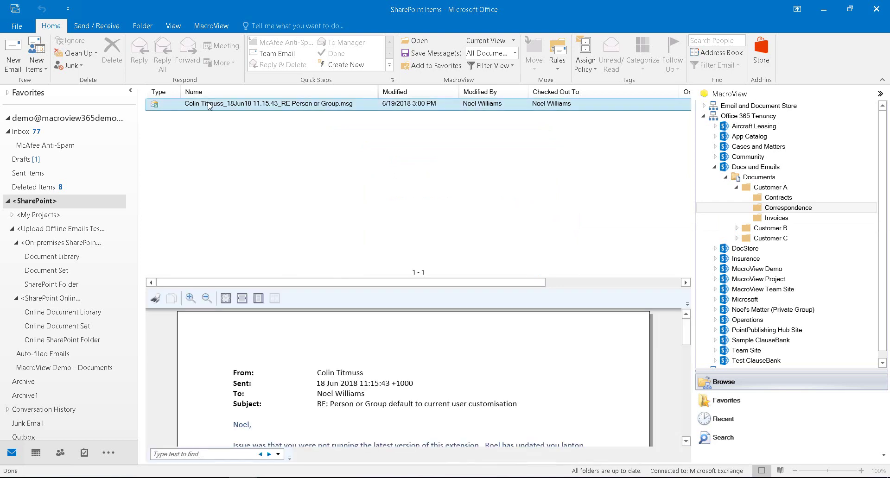
click(515, 53)
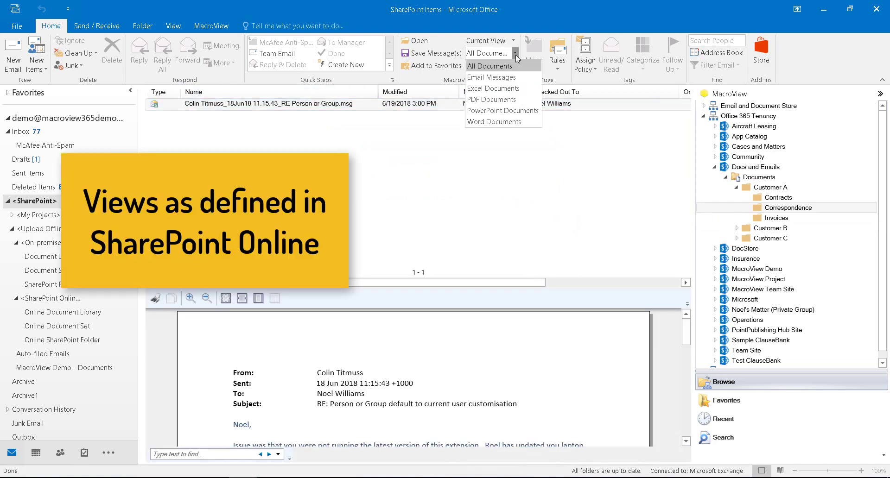
click(499, 78)
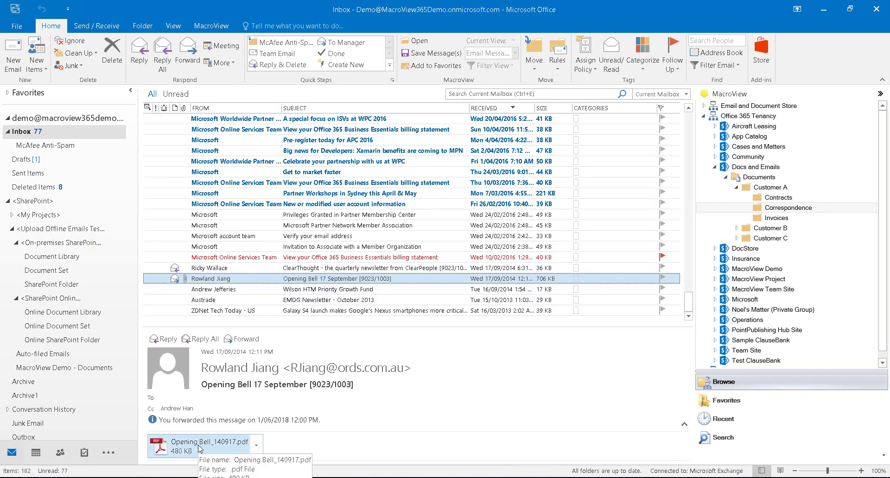
Step: Save the Inbox email "Opening Bell 17 September [9023/1003]" to Customer A's Correspondence folder, then preview its separated PDF attachment and the message there
drag(223, 280, 780, 212)
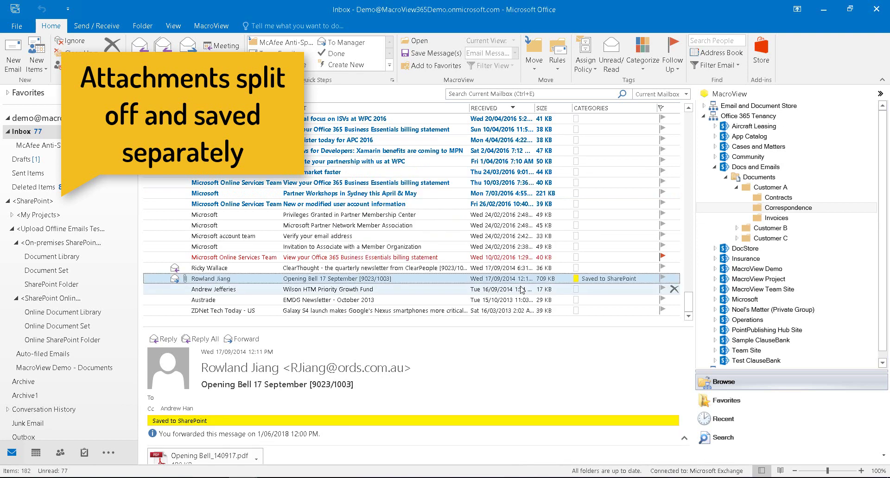
click(787, 209)
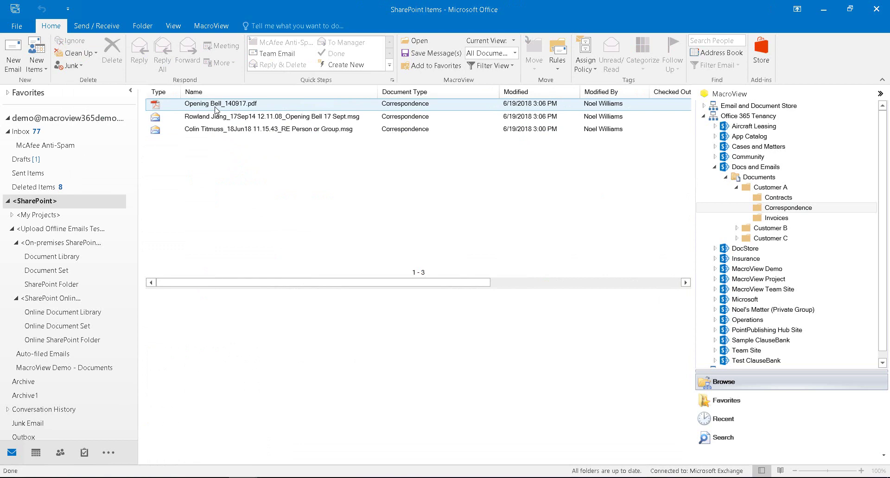
click(217, 108)
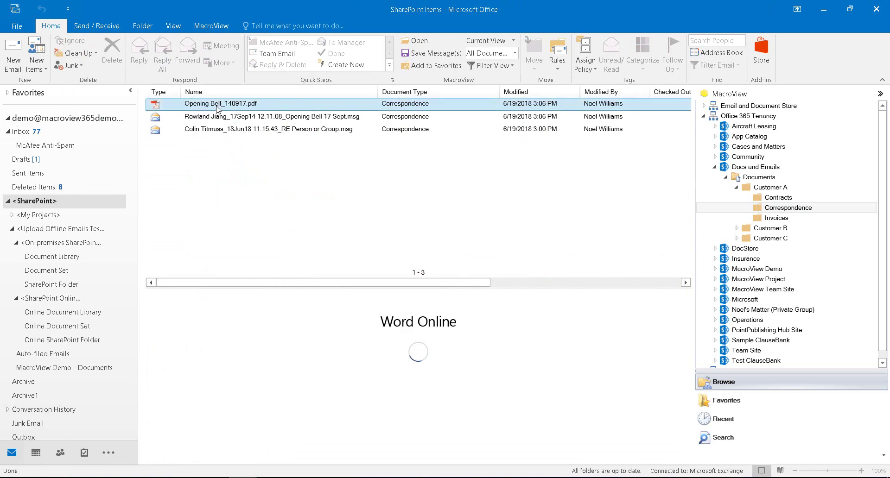
click(217, 121)
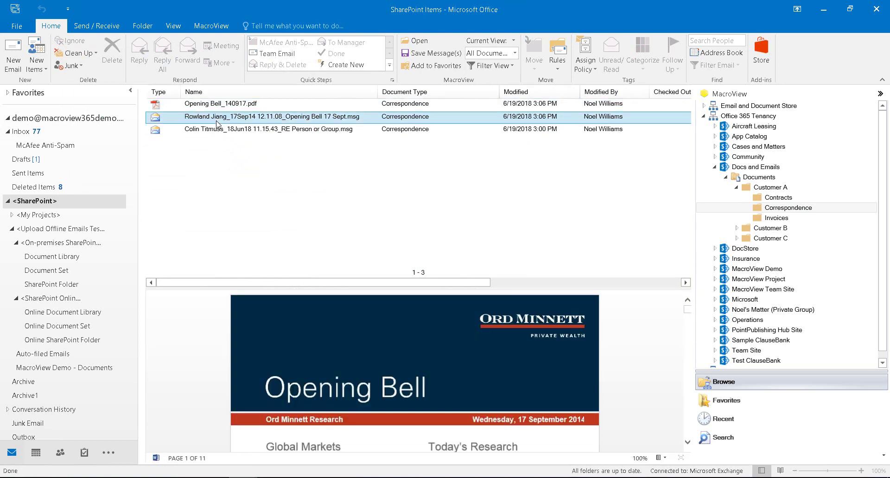
Step: Switch the Correspondence folder to the Email Messages view and widen the Subject column to fit the Opening Bell subject
click(515, 53)
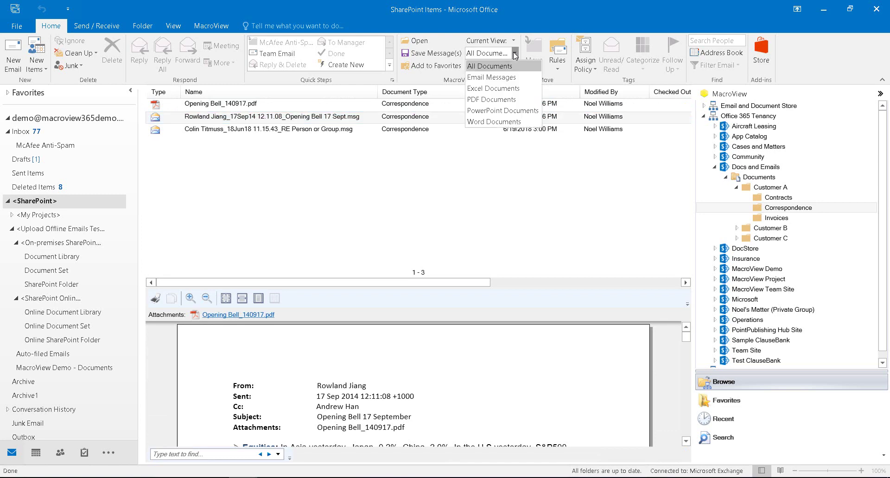
click(491, 76)
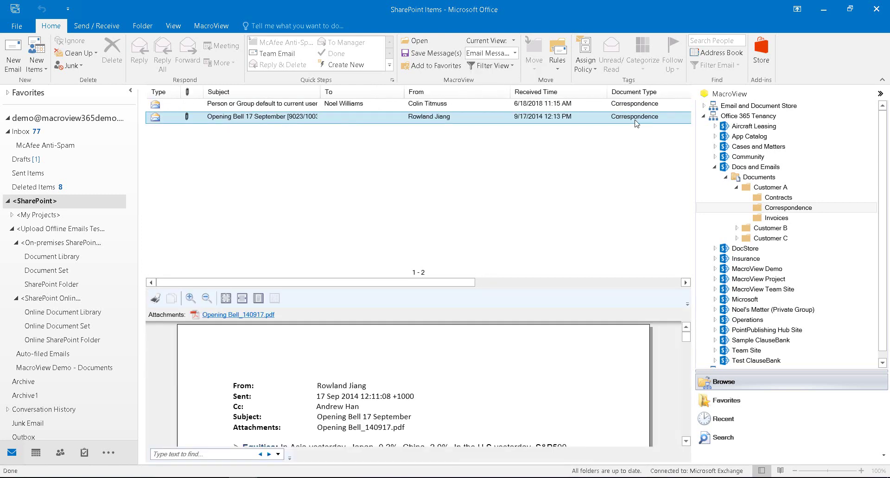
drag(322, 92, 340, 91)
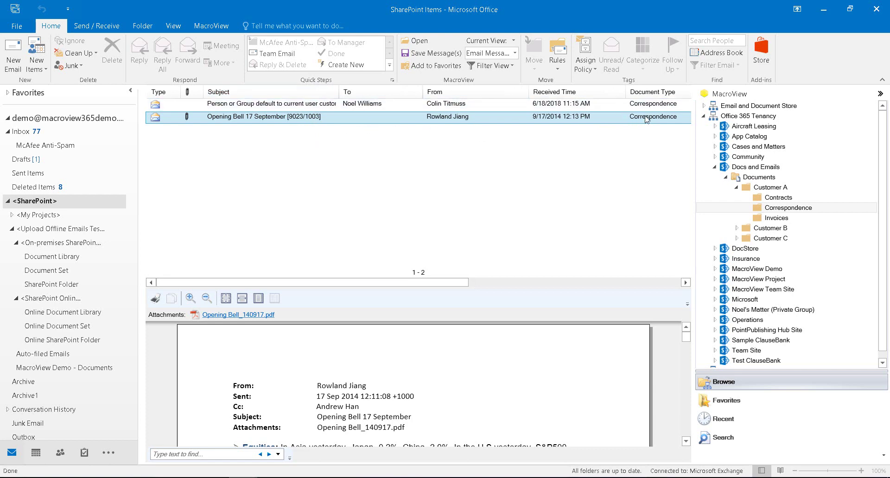
Step: Open the saved "Opening Bell 17 September" email from the Correspondence folder to read it in full, and close it
right_click(324, 120)
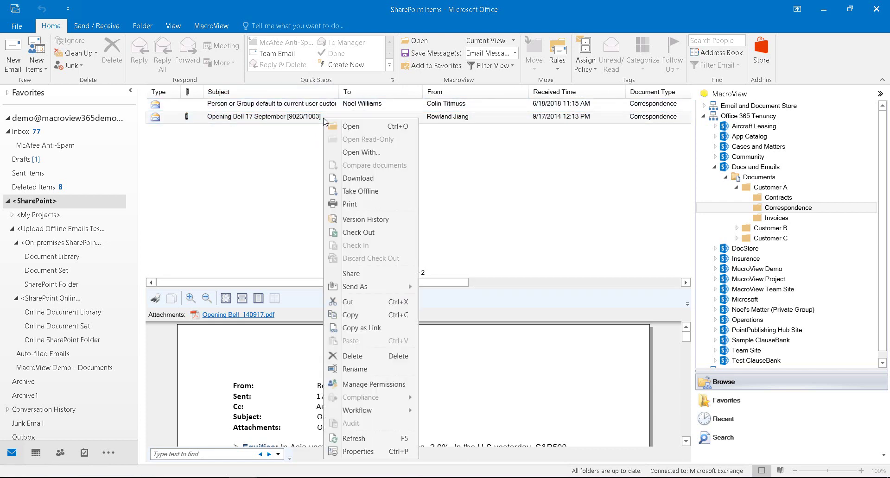
click(353, 126)
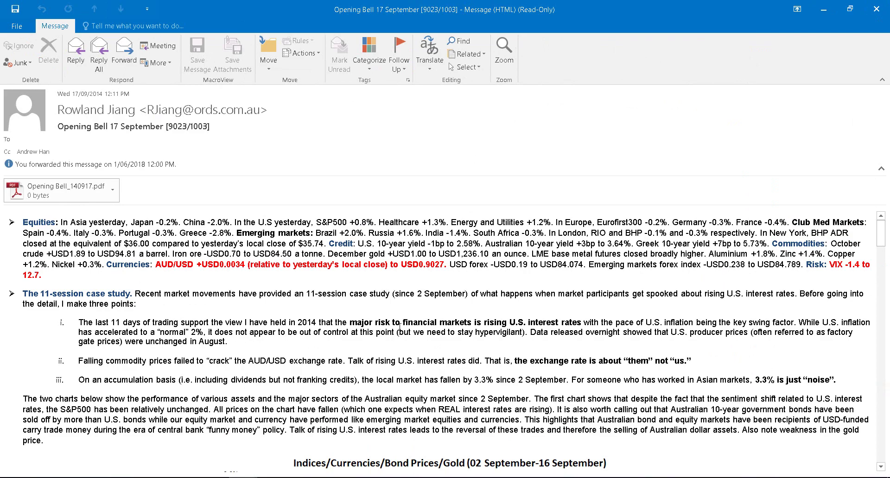
key(Escape)
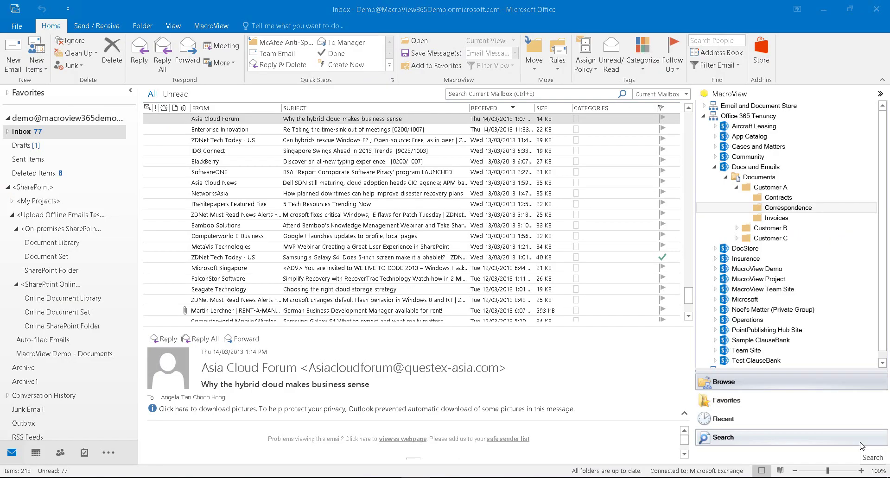
Step: Bulk save the Inbox emails from "Why the hybrid cloud makes business sense" through "German Business Development Manager available for rent!" to Correspondence in the background
shift+click(216, 311)
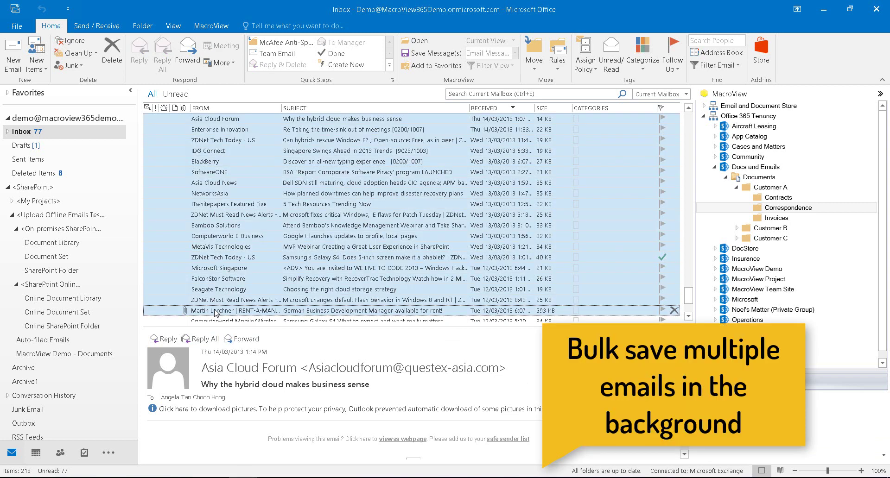
drag(216, 310, 778, 208)
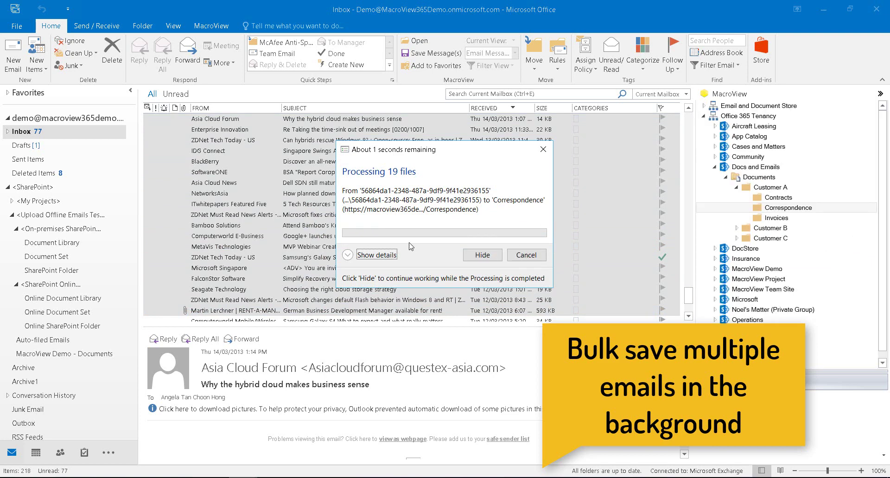
click(482, 255)
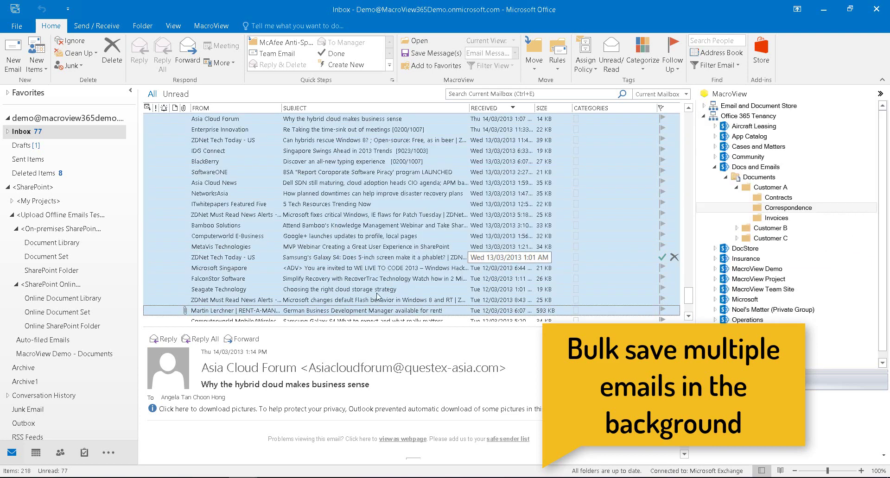
Step: Read the Inbox emails "Samsung Galaxy S4 What to expect and what really matters" and "Collaborate with charity water Workshare to Raise Fund"
scroll(239, 284, down, 2)
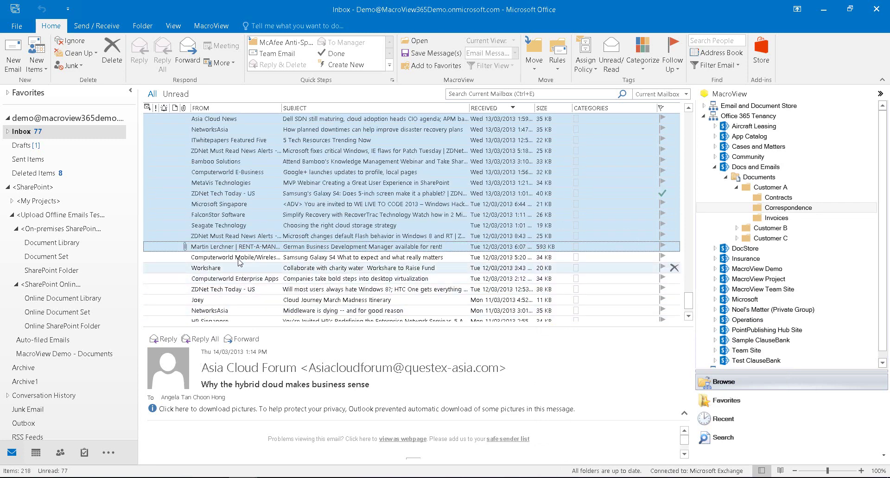
click(239, 258)
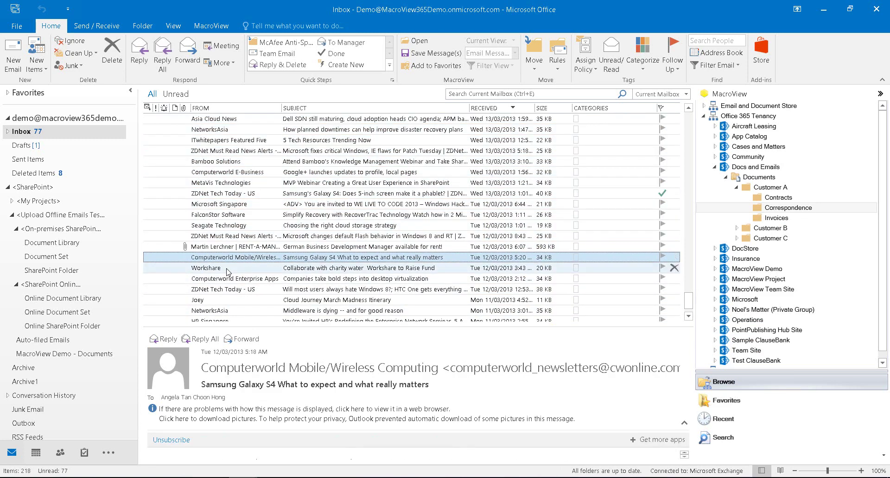
click(228, 268)
Step: Check the categories of the bulk-saved emails in the Inbox and review their copies in Customer A's Correspondence folder
scroll(651, 243, up, 3)
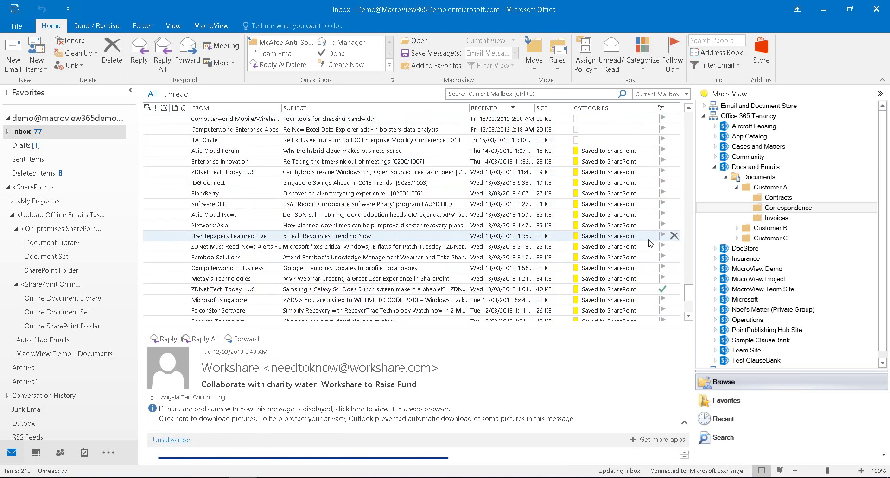
scroll(650, 244, down, 1)
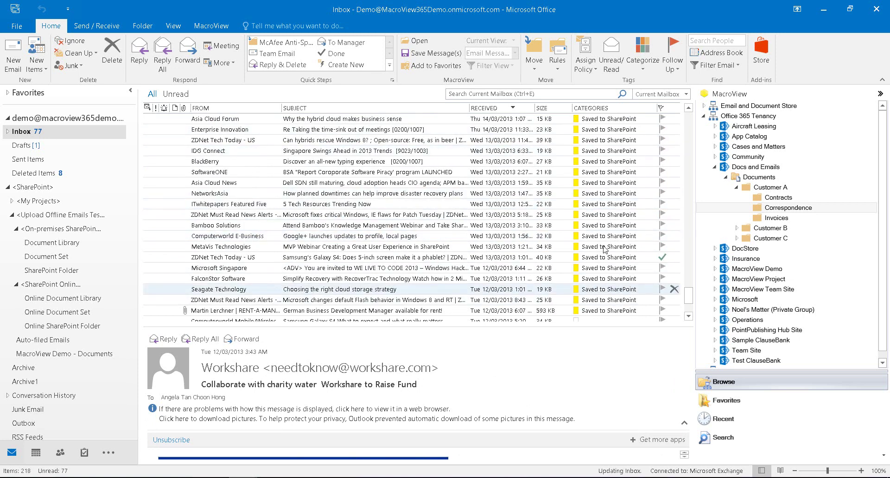
drag(607, 227, 789, 214)
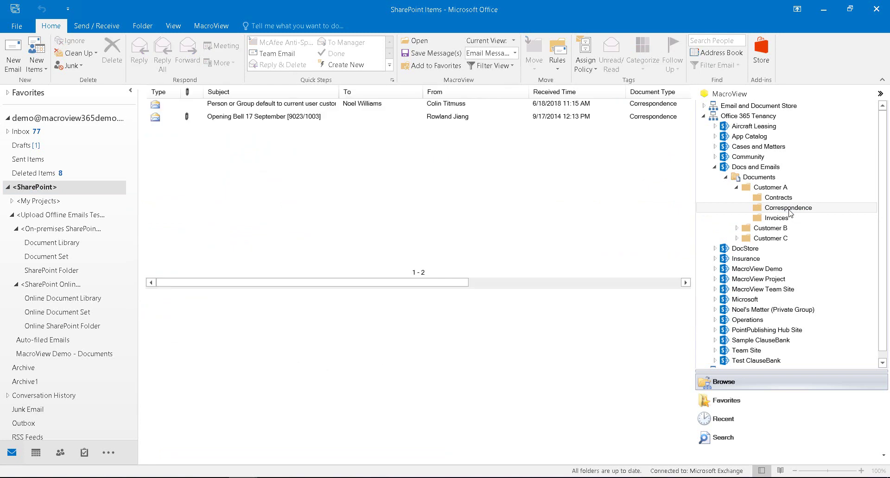
scroll(375, 239, down, 3)
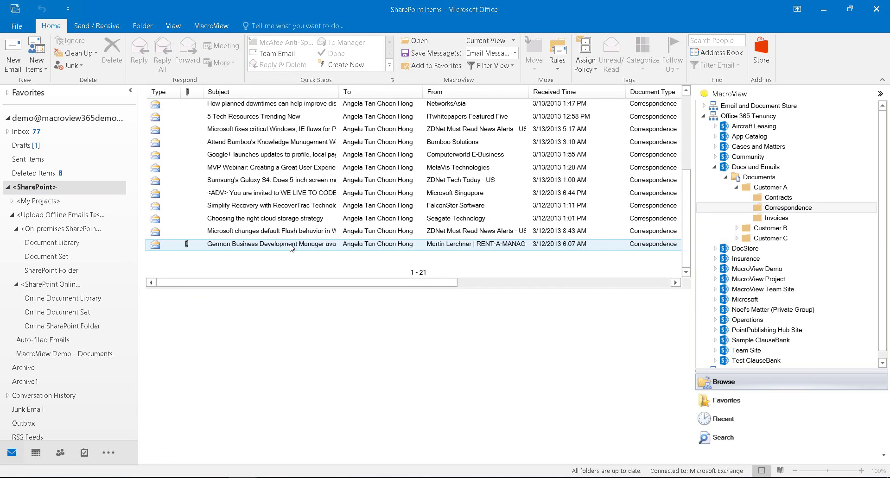
Step: Preview the saved "German Business Development Manager" email and review the Outlook integration settings and email filename format in the MacroView options
click(340, 249)
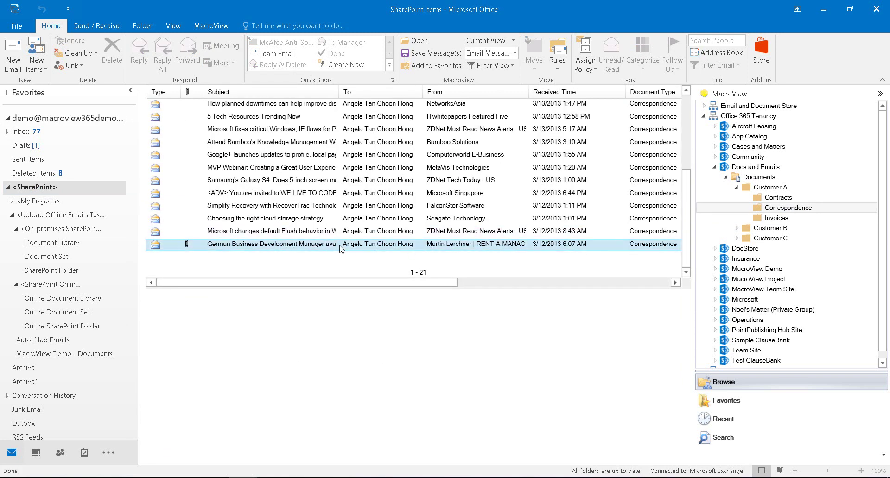
click(212, 25)
click(199, 52)
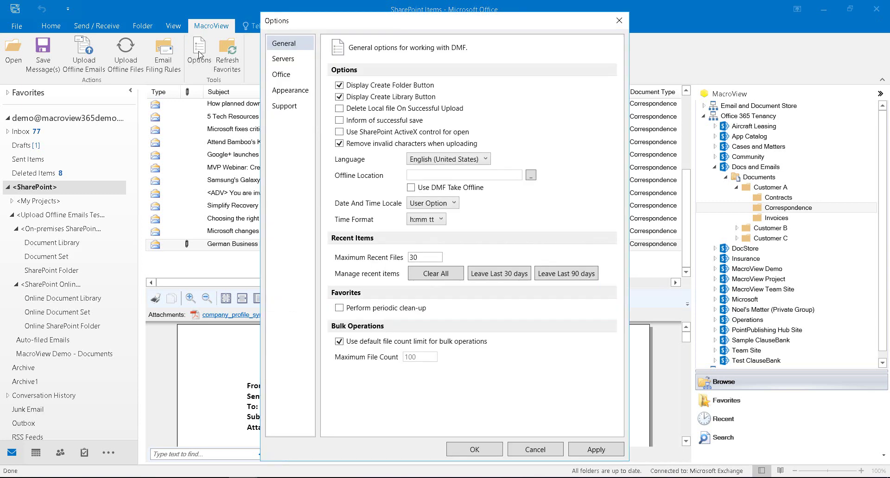
click(282, 75)
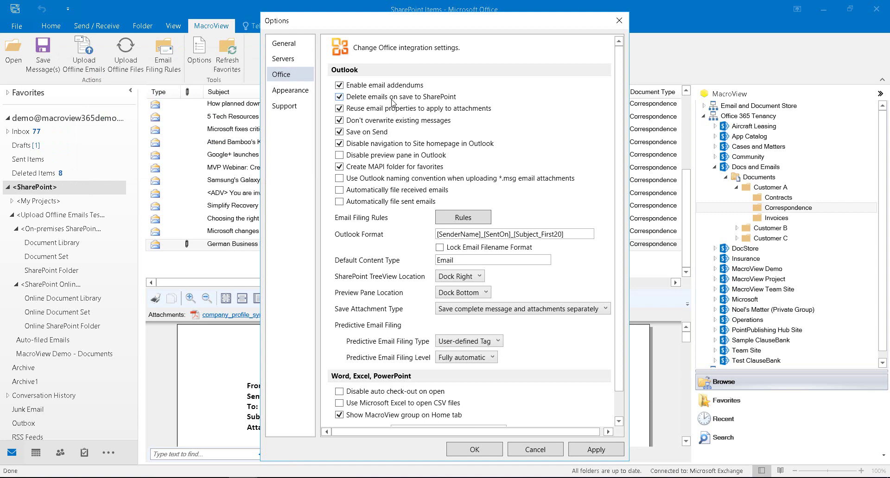
triple_click(482, 234)
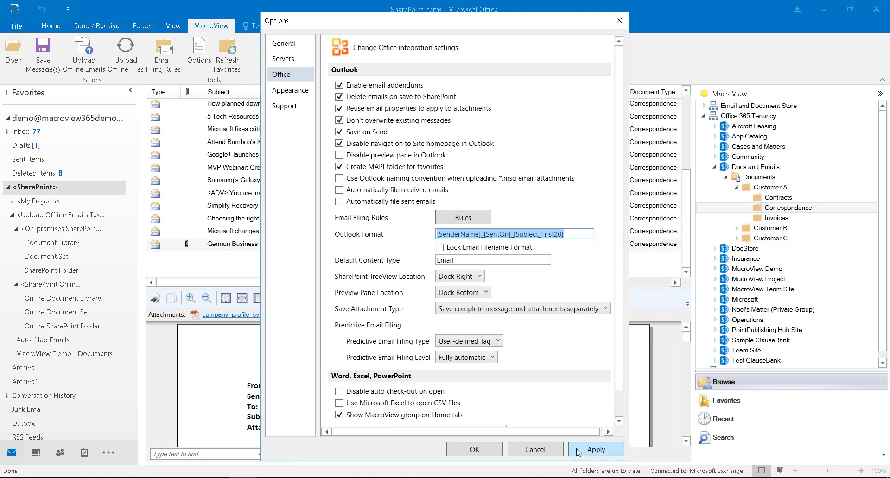
click(480, 452)
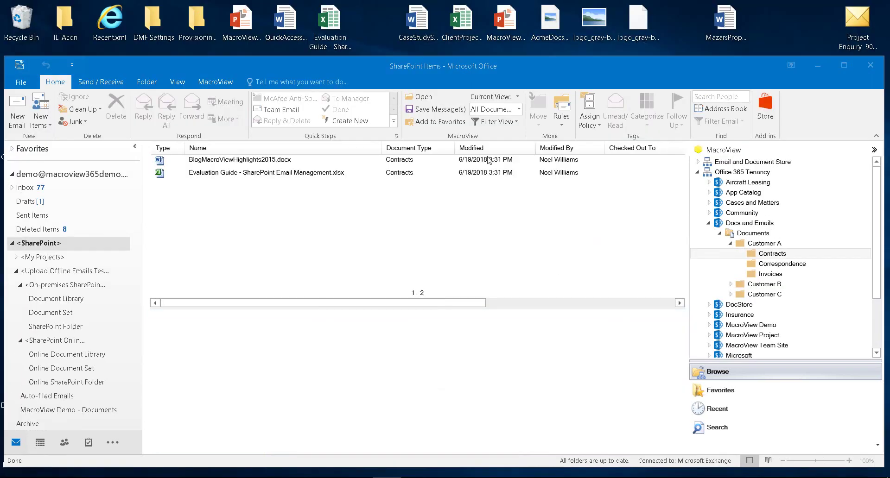
Step: Save the six desktop files from the CaseStudy document through the second logo_gray-box file into Customer A's Contracts folder
click(415, 30)
shift+click(638, 26)
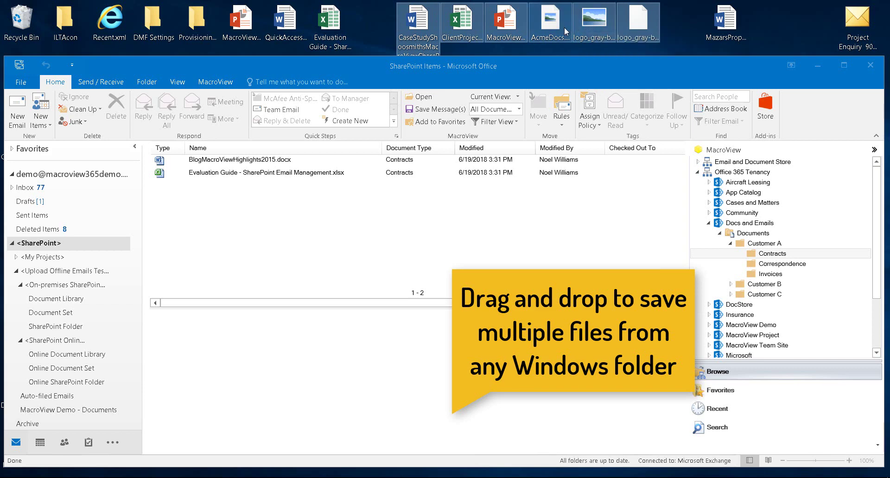
drag(550, 24, 585, 167)
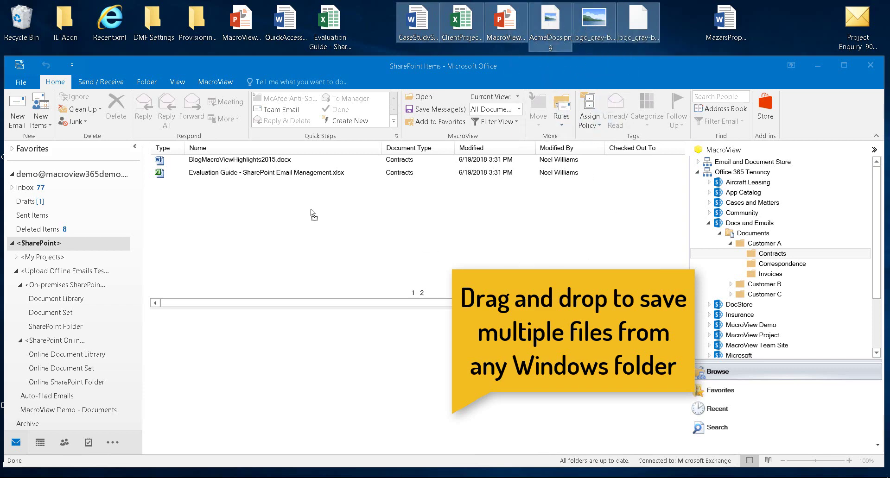
drag(310, 210, 311, 211)
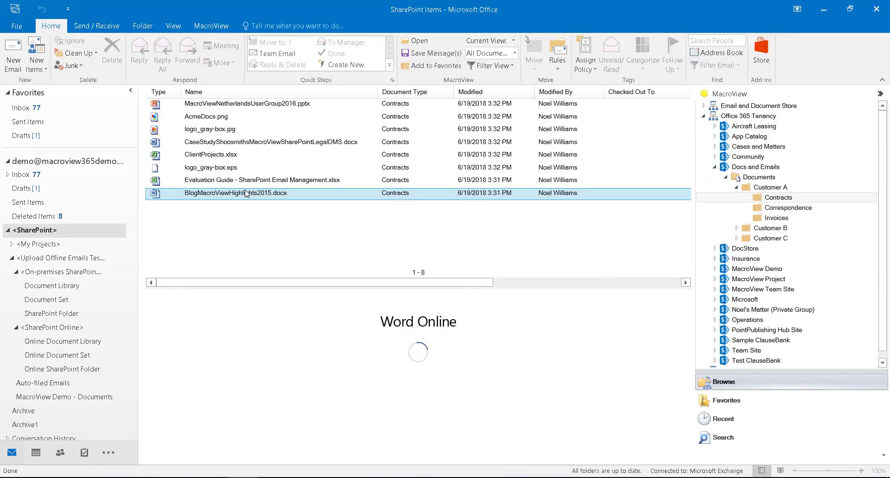
Step: Send BlogMacroViewHighlights2015.docx as a PDF attachment in an email with the subject "auto file sent email"
right_click(246, 194)
mouse_move(288, 306)
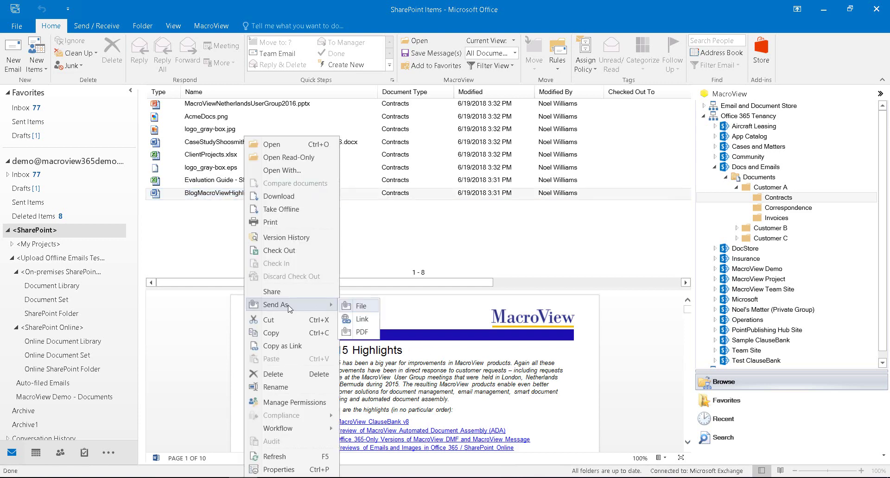
click(363, 331)
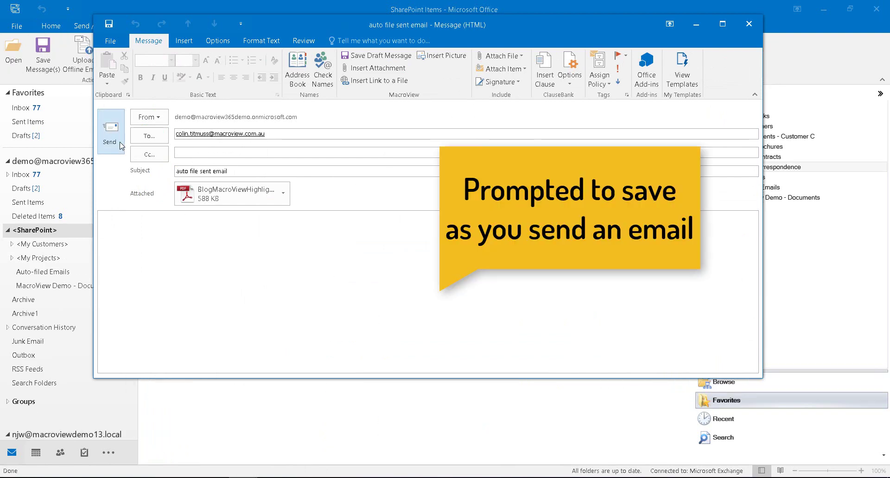
click(111, 134)
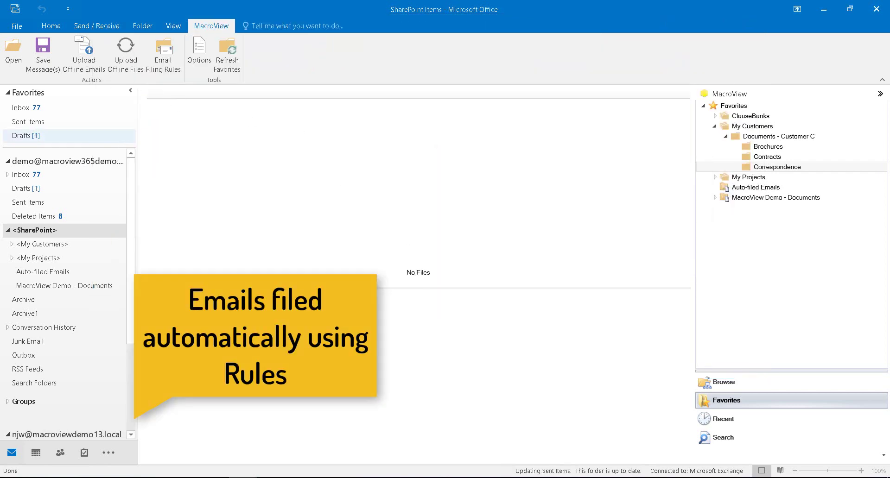
Step: Open Customer C's Correspondence folder in Docs and Emails and preview the automatically filed "auto file sent email" message
mouse_move(386, 477)
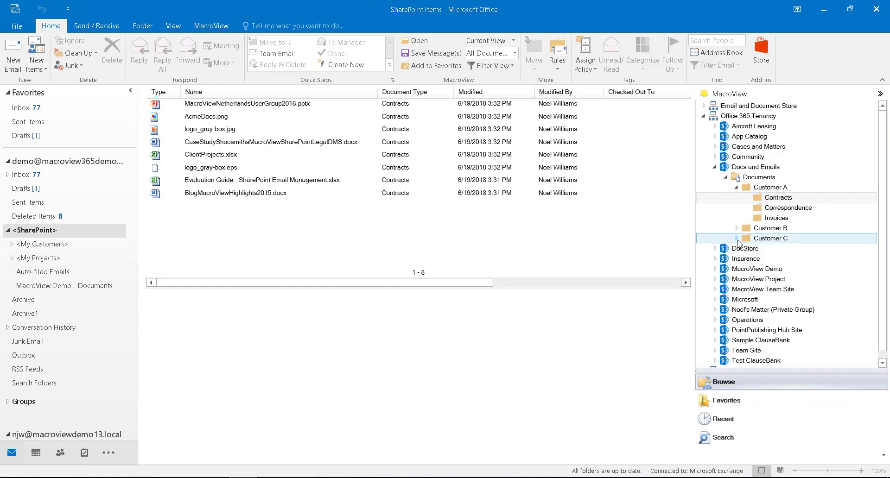
click(737, 239)
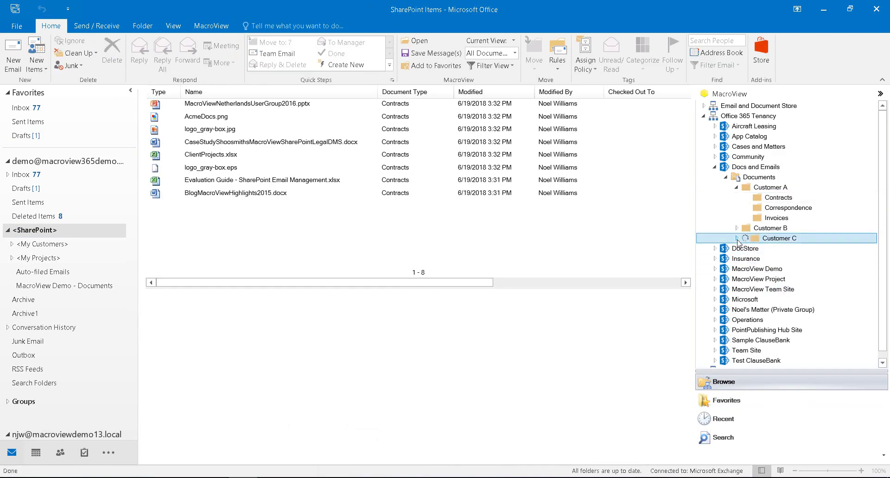
click(790, 269)
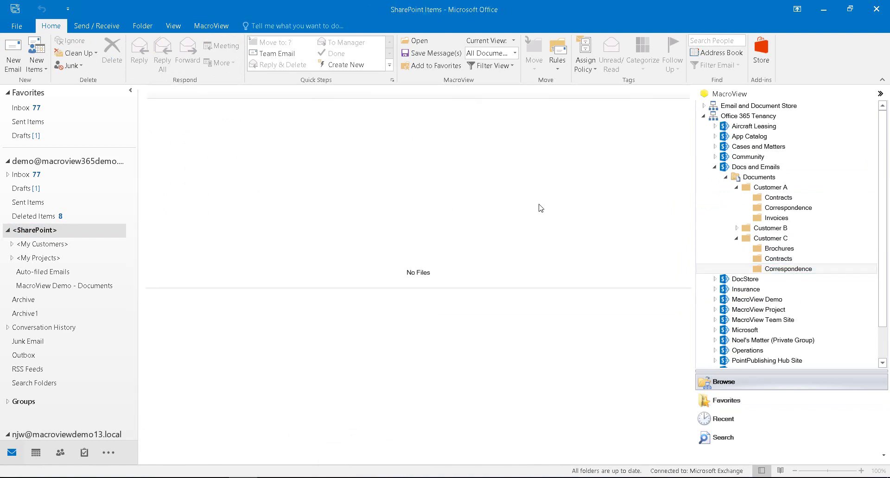
click(326, 104)
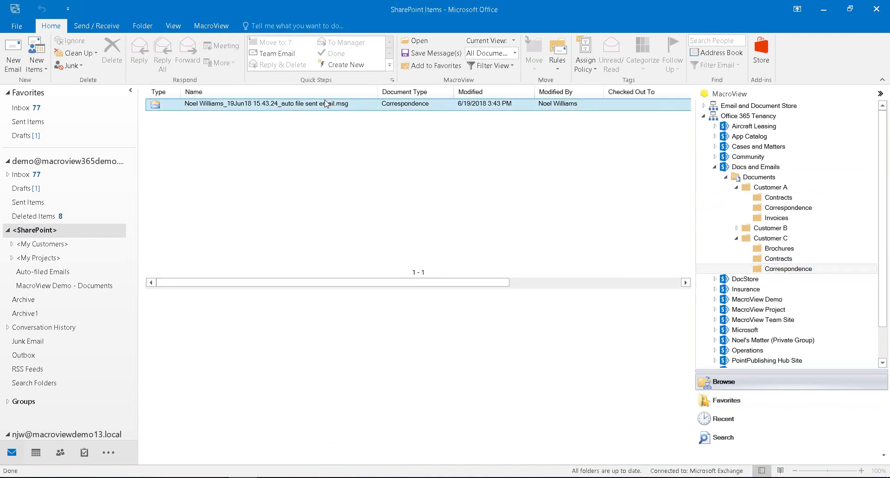
Step: Check the My Customers favorites and add the Customer B folder from Docs and Emails to that group
click(738, 401)
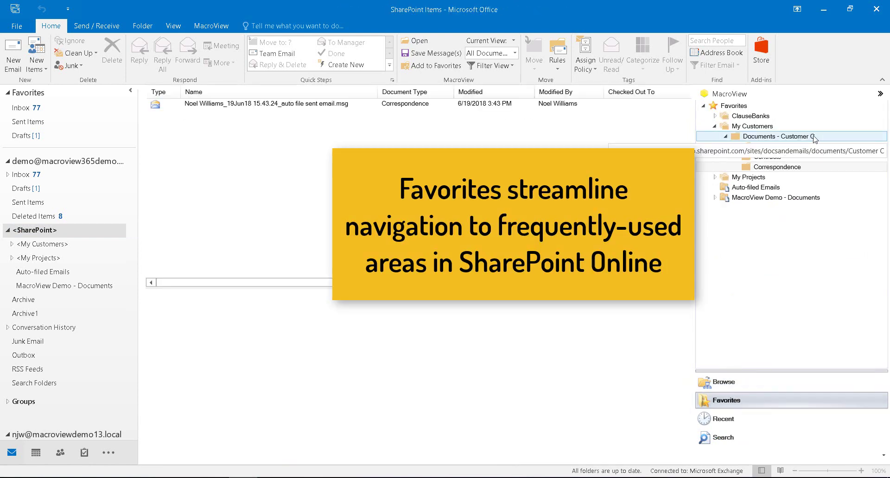
click(749, 130)
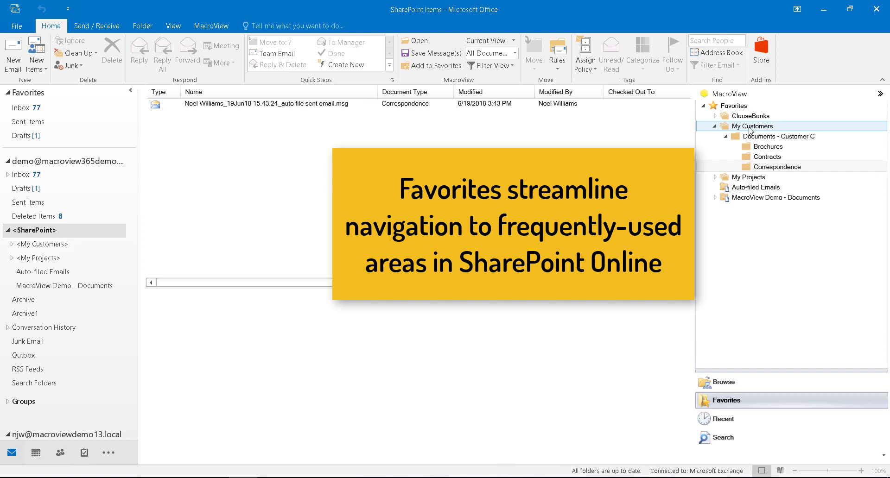
click(829, 382)
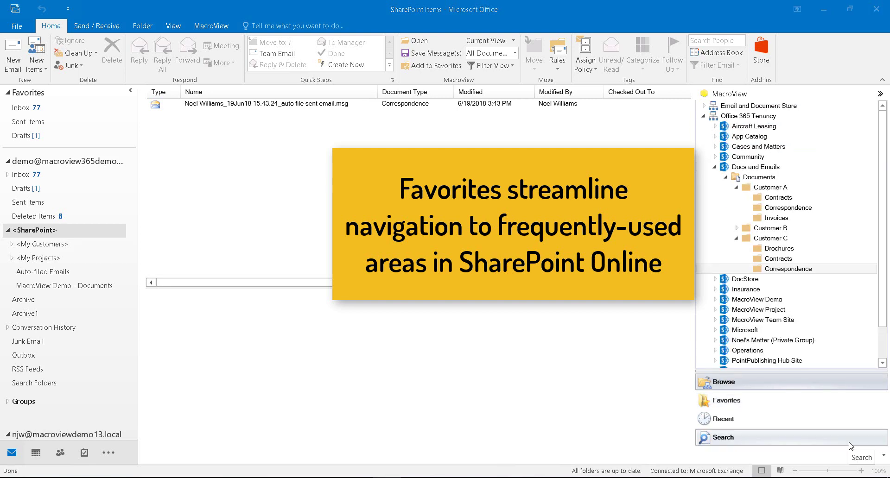
right_click(779, 231)
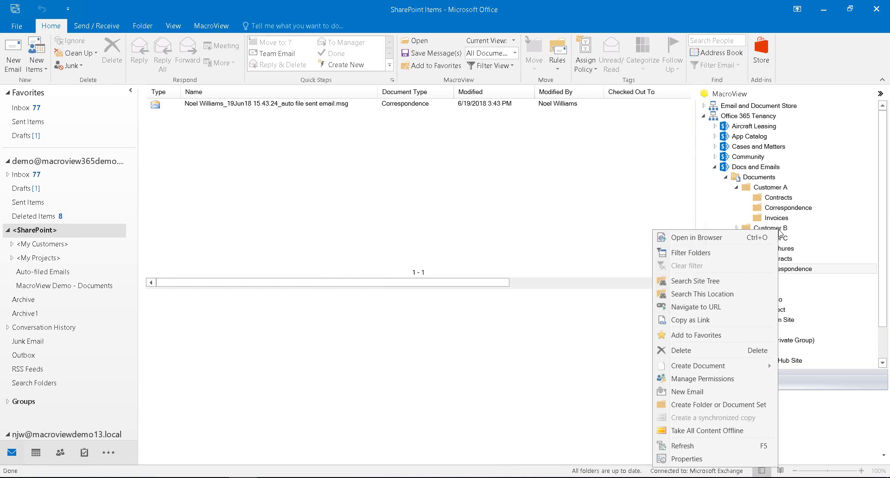
click(696, 336)
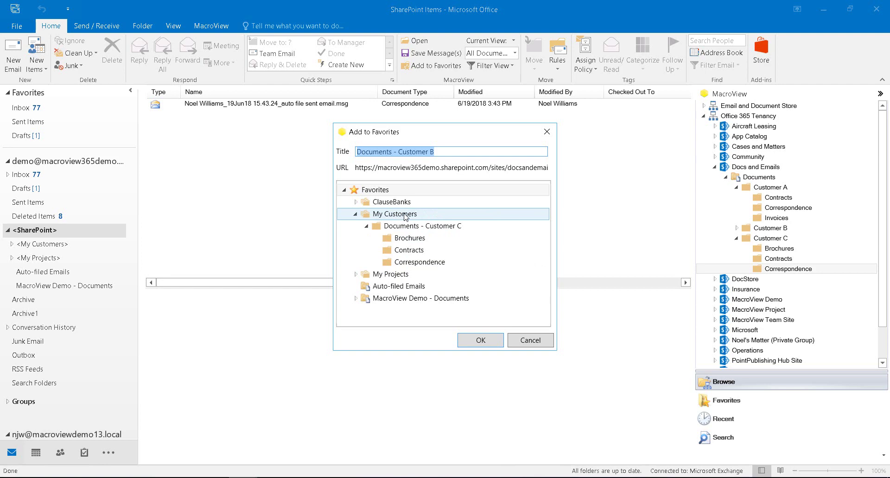
click(406, 215)
click(469, 341)
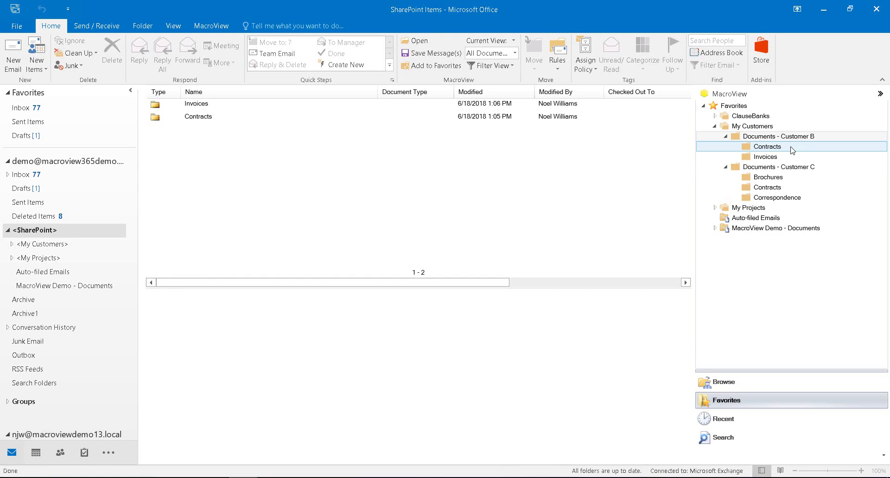
Step: View the recently used files, preview the first email, and open the second "Documents - Correspondence" recent location
click(730, 421)
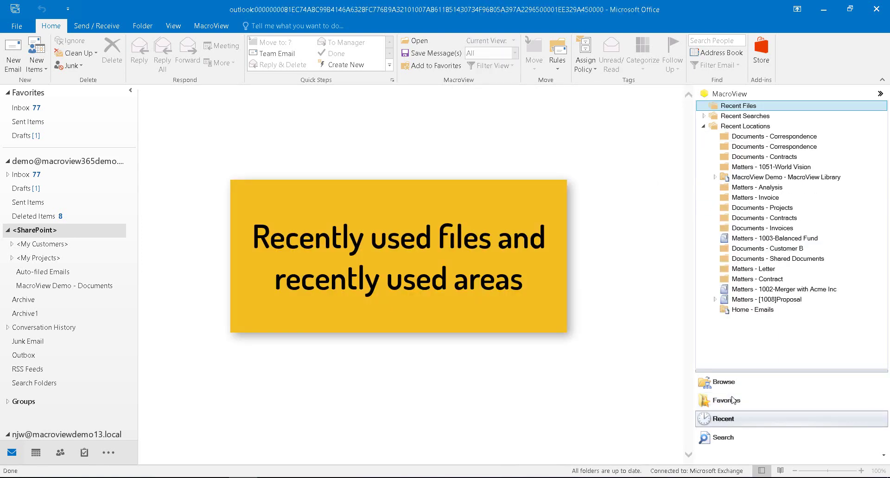
click(754, 109)
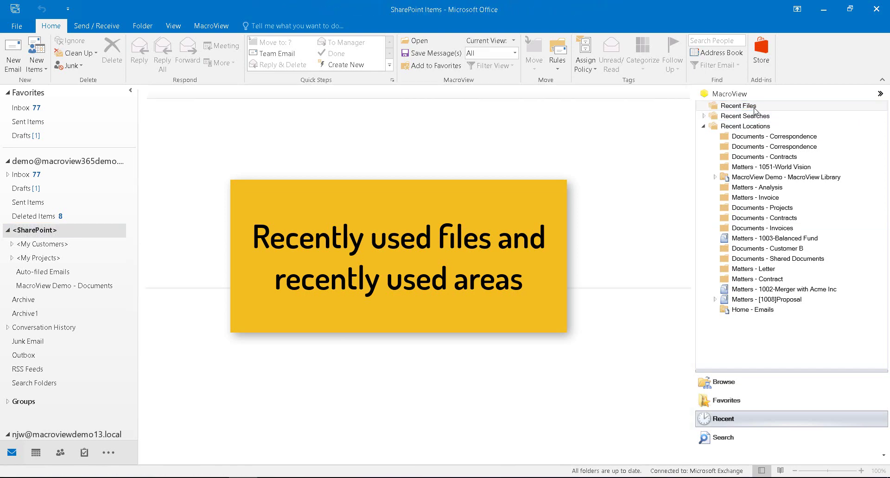
click(235, 106)
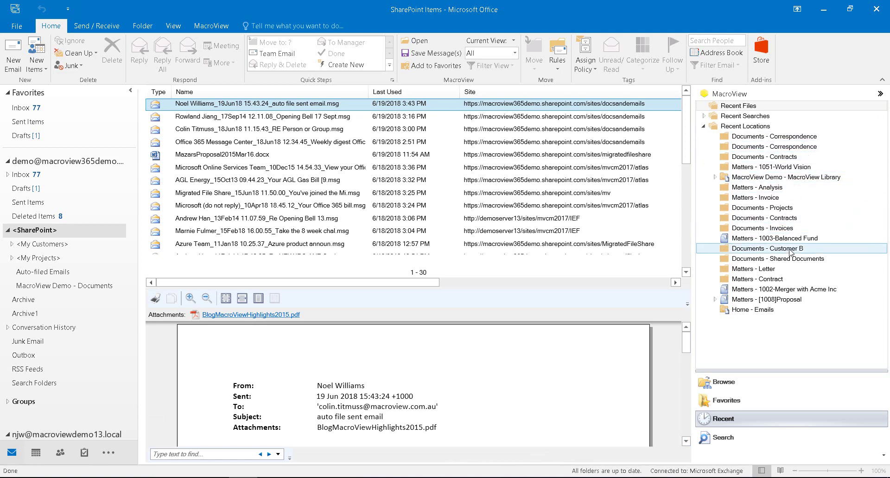
click(818, 147)
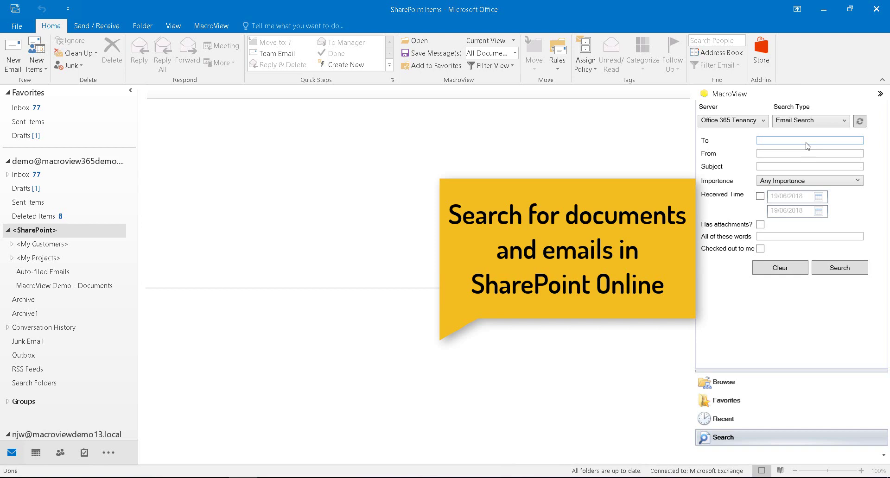
Step: Search the Office 365 Tenancy for emails by the recipient's first name and preview the first result
click(781, 140)
text(noel)
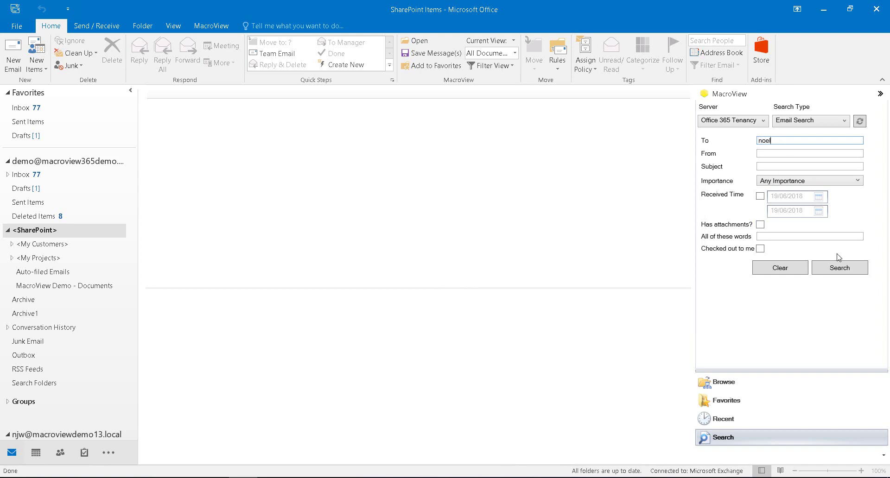
click(840, 271)
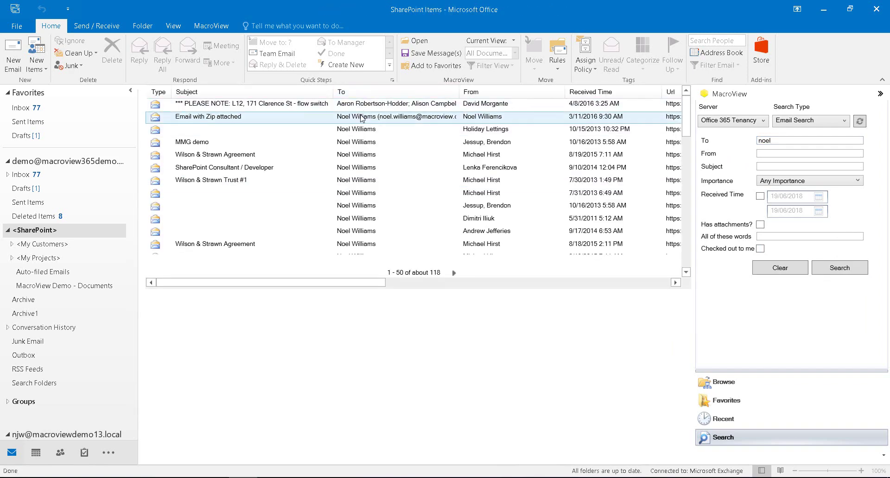
click(414, 106)
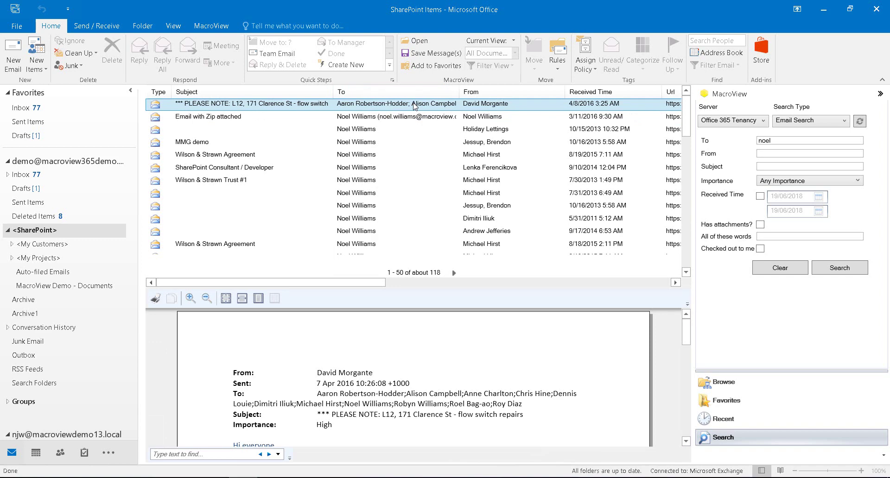
Step: Narrow the email search to messages containing the word "called"
click(782, 235)
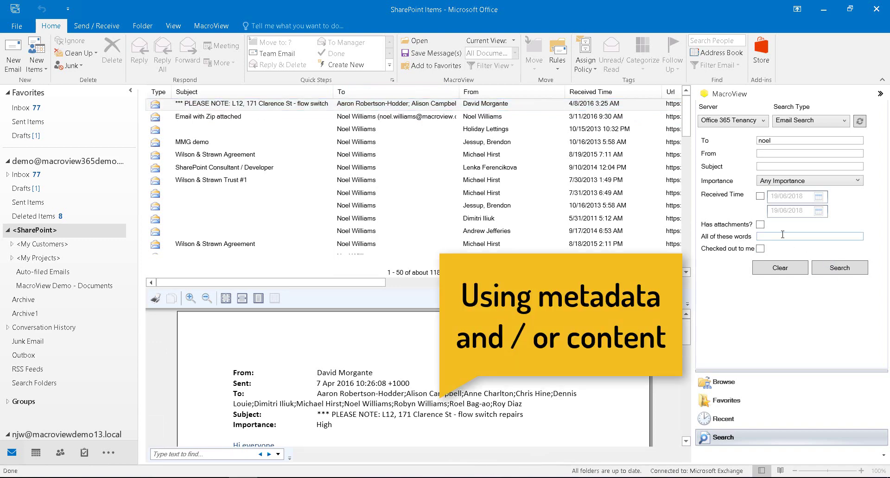
text(called)
click(843, 267)
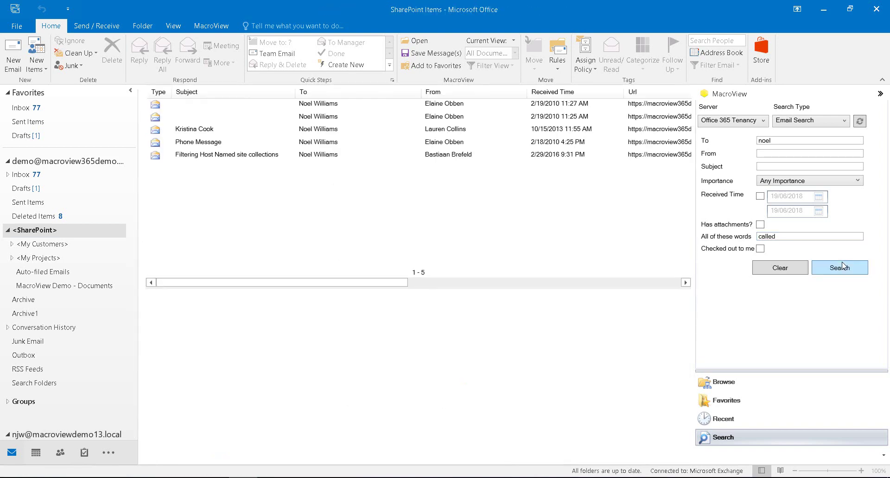
Step: Preview the search result received 10/15/2013 at 11:55 AM and open its file location
click(195, 131)
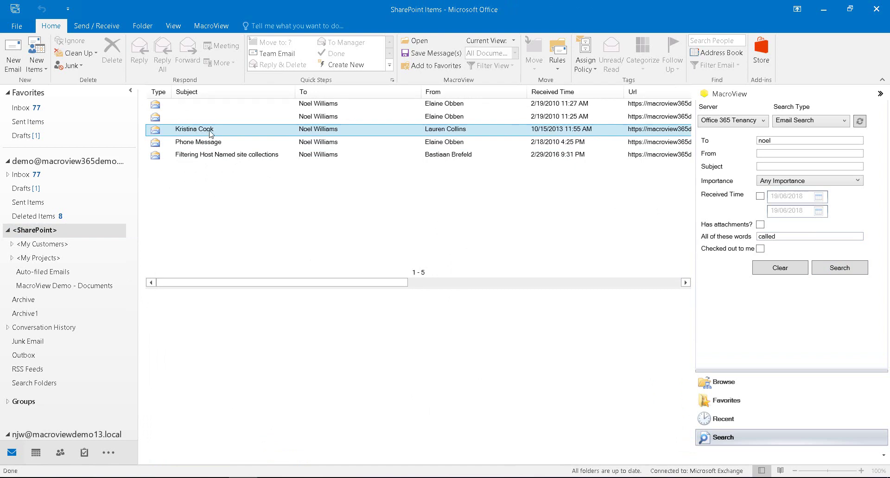
right_click(210, 133)
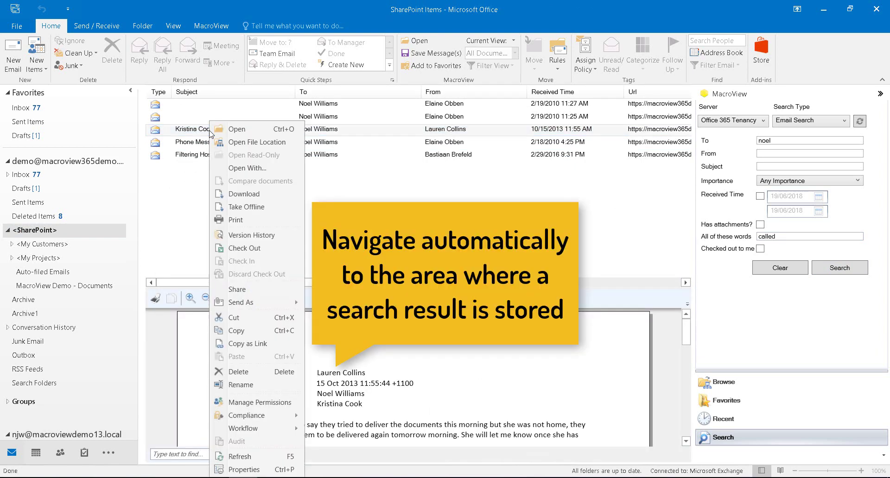
click(264, 145)
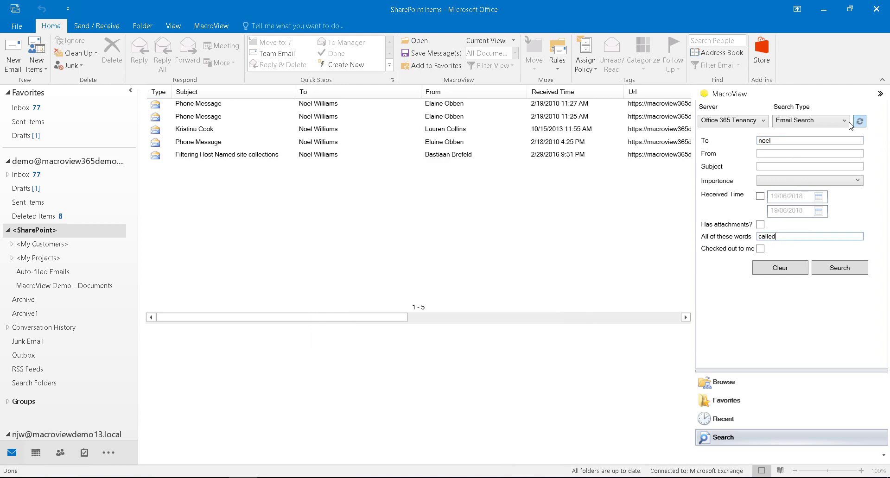
Step: Run a Keyword Search of the Office 365 Tenancy for files with the document type "correspondence"
click(844, 122)
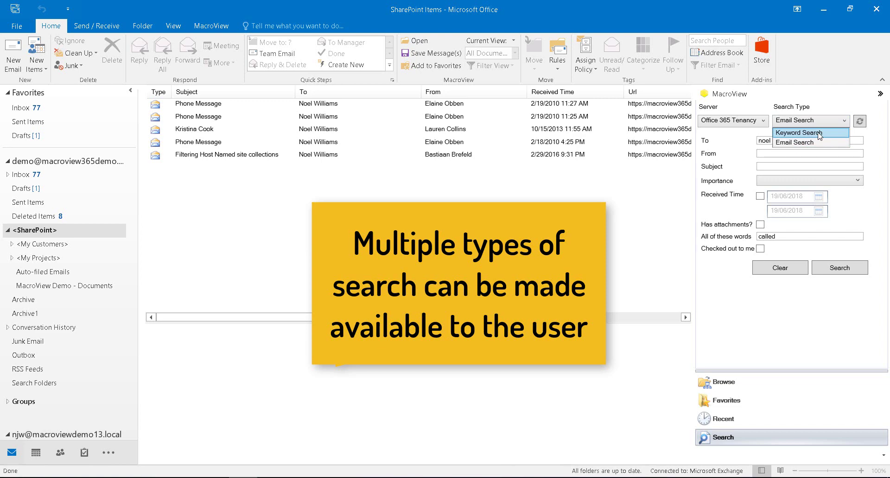
click(819, 133)
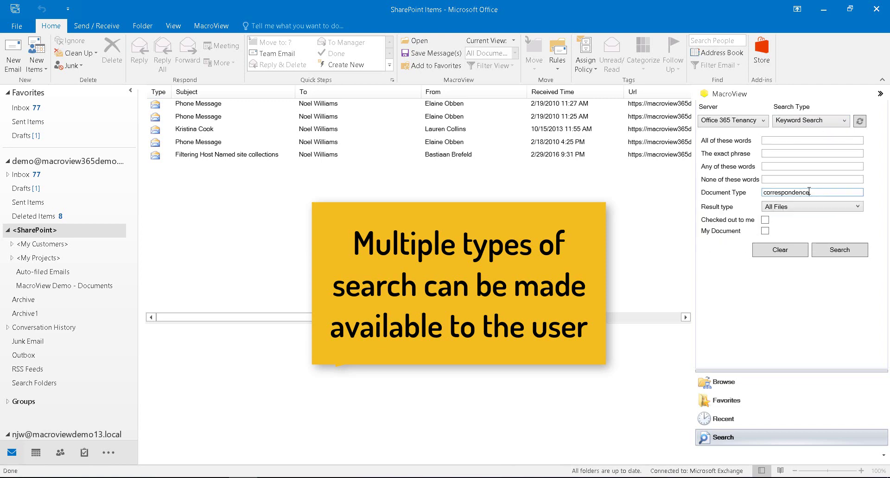
double_click(809, 192)
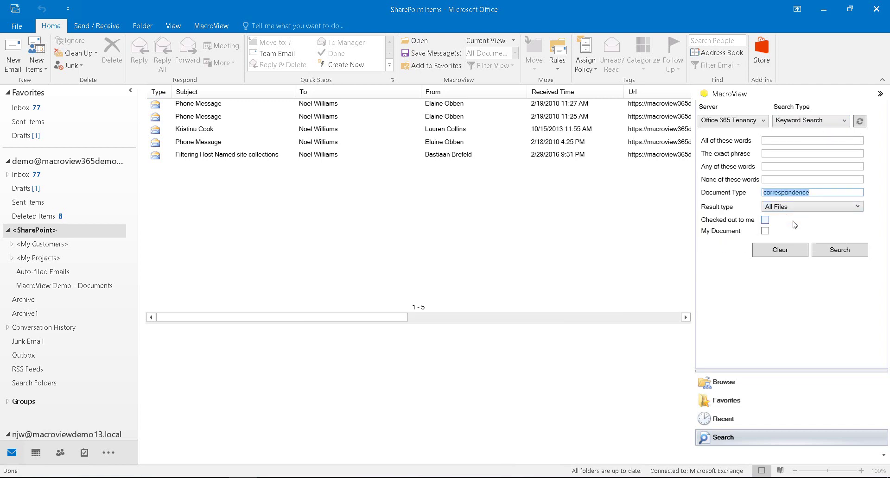
click(840, 253)
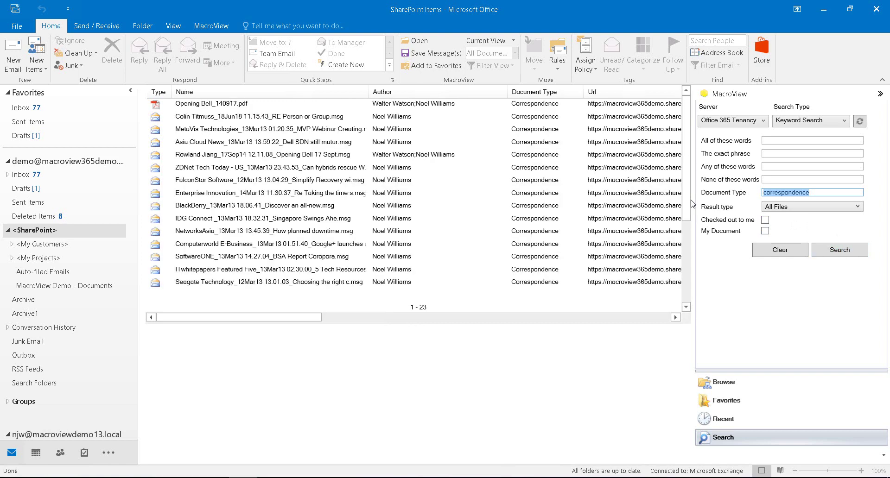
Step: Search for files with the document type "contracts" and preview ClientProjects.xlsx from the results
text(contracts)
key(Return)
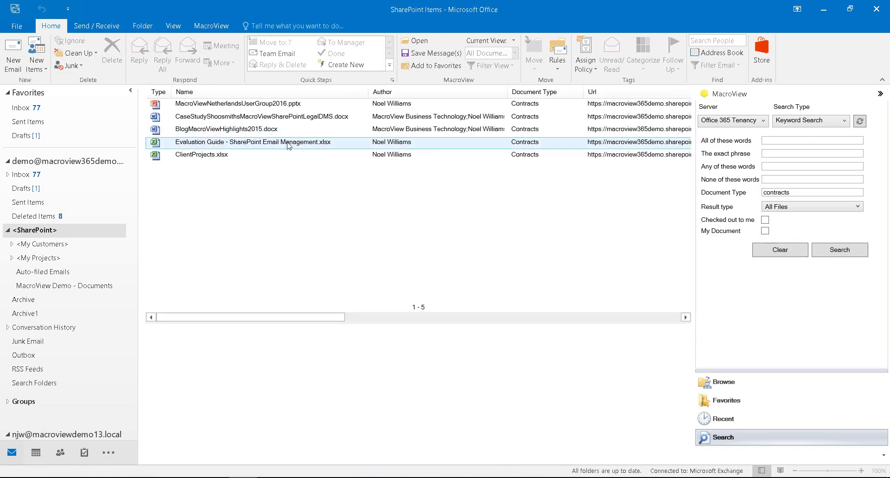
click(243, 154)
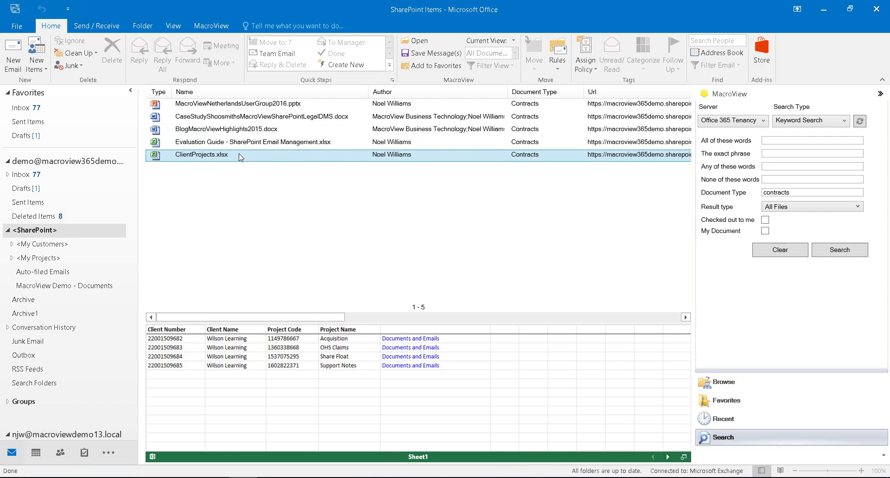
Step: In Customer A's Contracts folder, preview BlogMacroViewHighlights2015.docx and open MacroViewDocumentAutomation.pdf in Adobe Reader
click(723, 382)
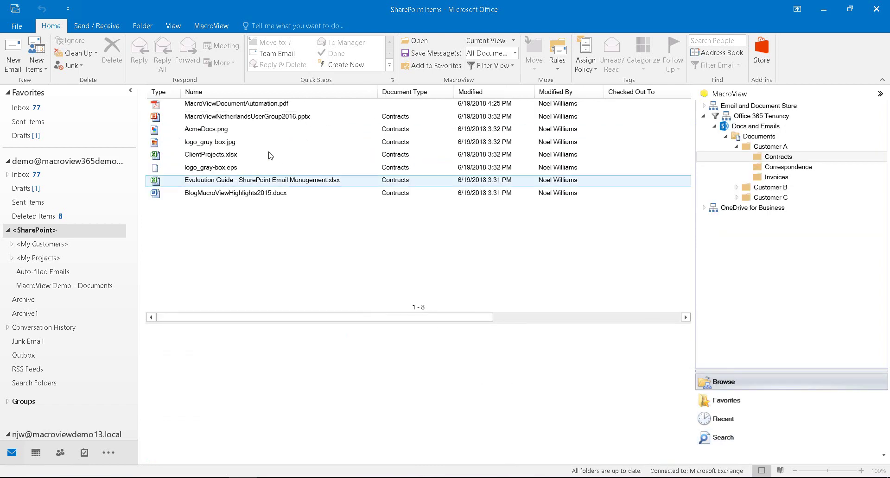
click(242, 197)
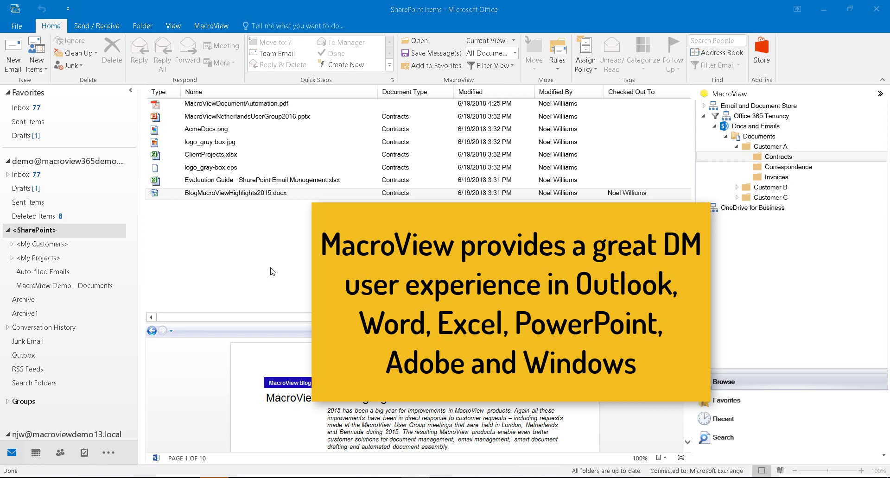
click(199, 108)
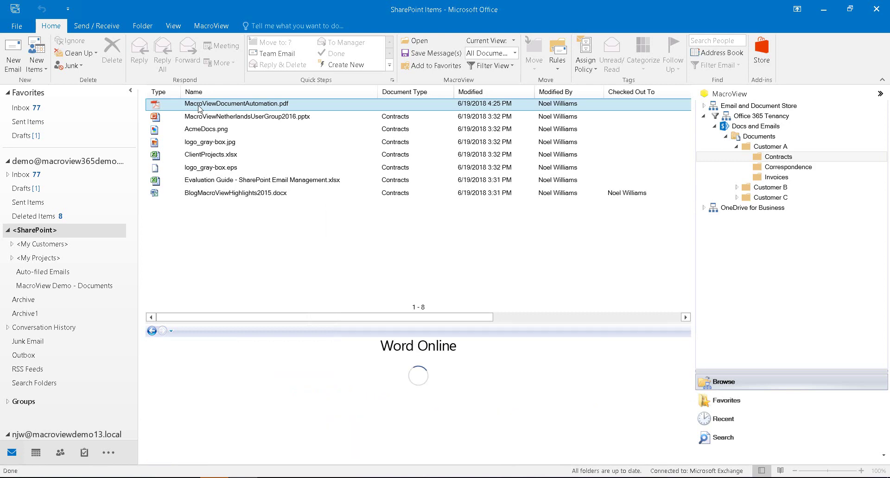
right_click(203, 112)
click(218, 116)
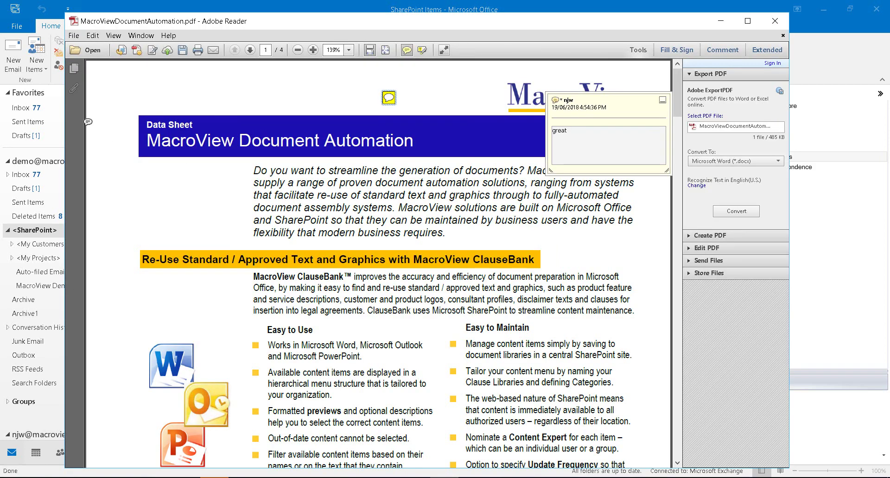
Step: Save the PDF to SharePoint in Customer A's Contracts folder and check it in with the version comment "Added a sticky note"
click(75, 38)
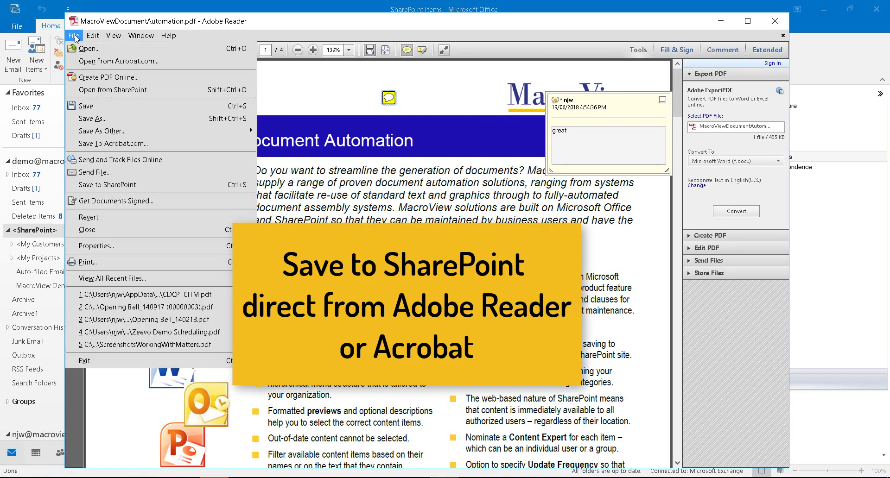
click(102, 188)
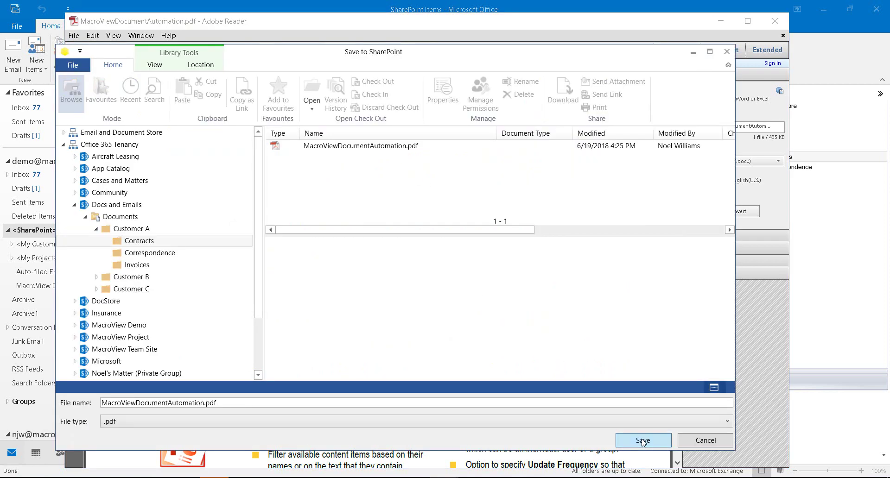
click(642, 441)
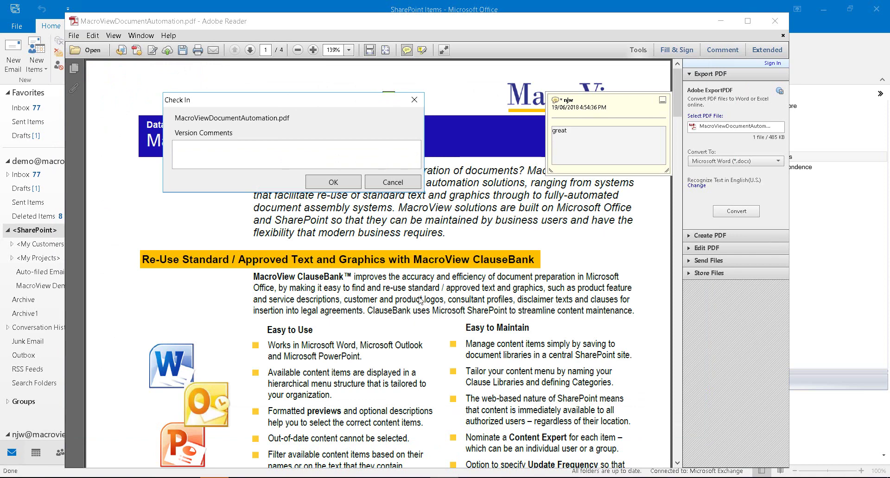
click(342, 182)
Step: Review the version history of MacroViewDocumentAutomation.pdf and close it
click(320, 105)
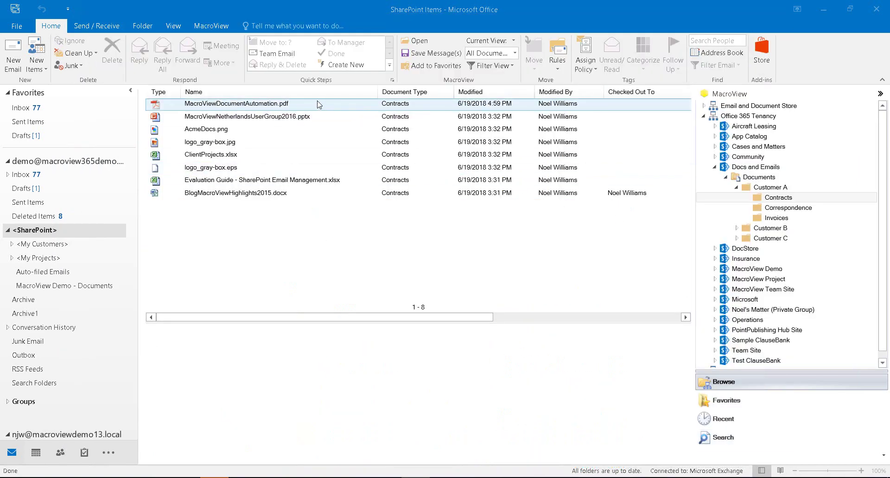
right_click(317, 104)
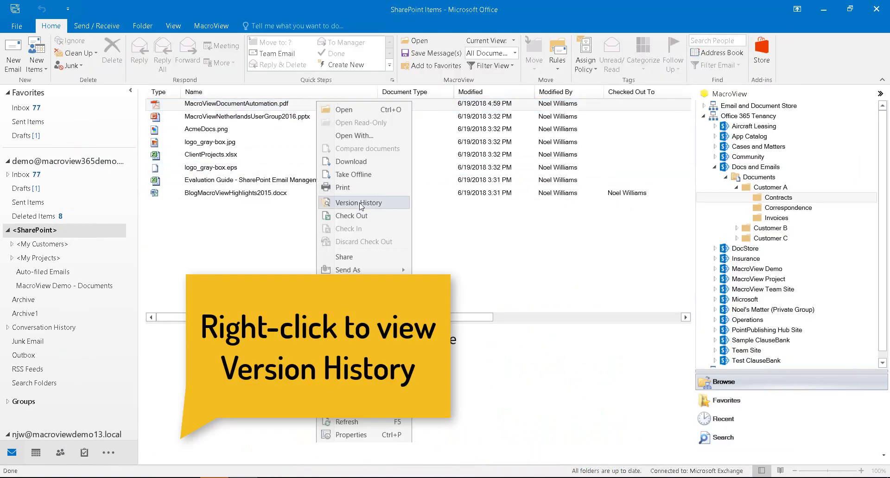
click(364, 203)
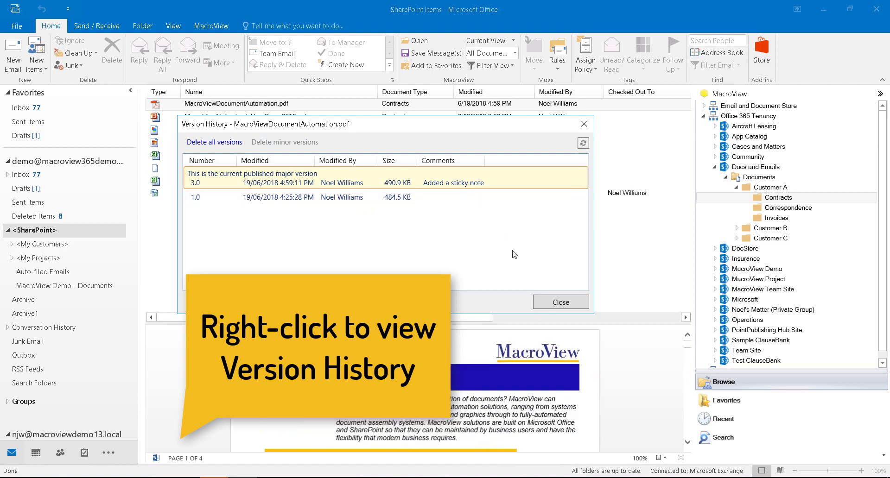
click(561, 303)
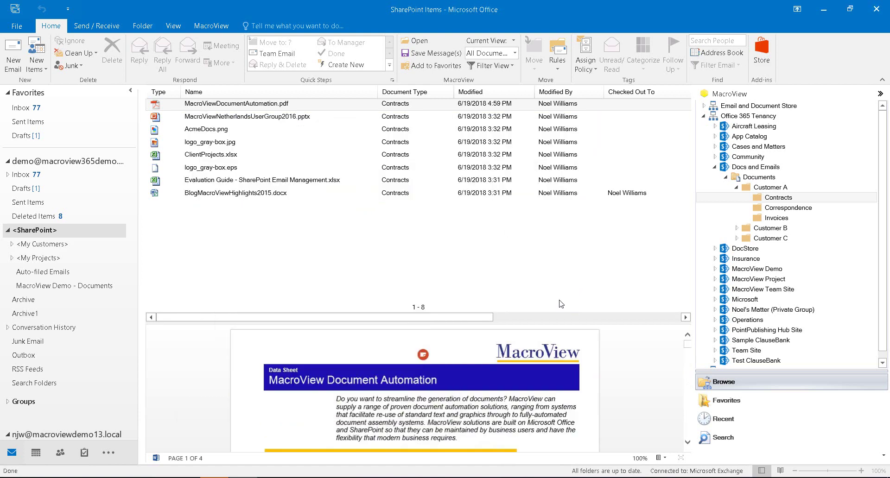
Step: Create a new folder named "Analysis" under Customer A in the Docs and Emails site
click(737, 187)
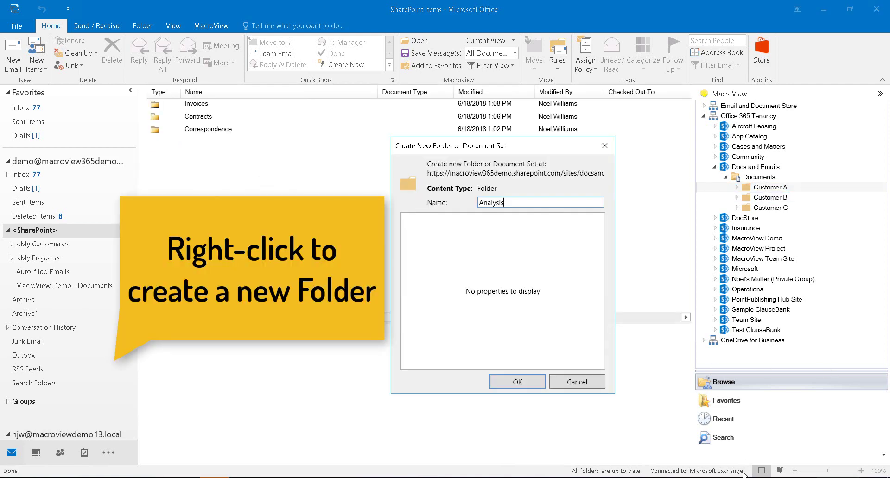
click(508, 383)
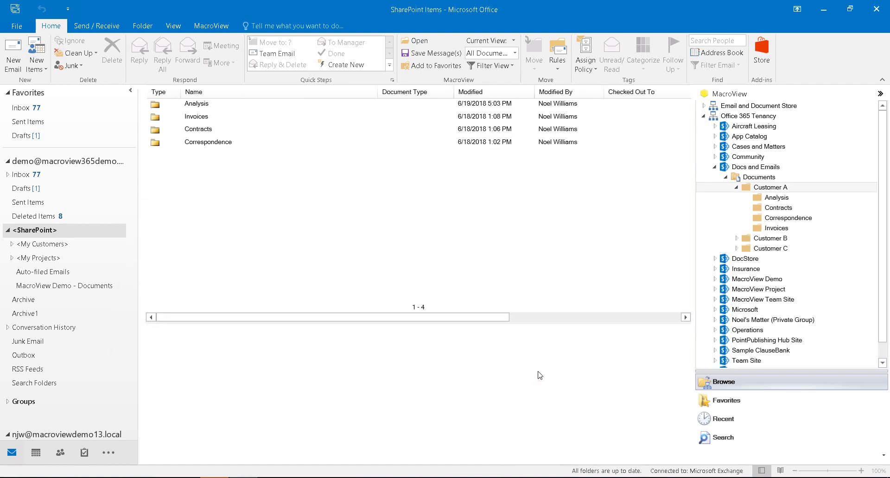
Step: In Customer A's Contracts folder, rename MacroViewNetherlandsUserGroup2016.pptx as MacroViewNetherlandsUserGroup2017
click(787, 208)
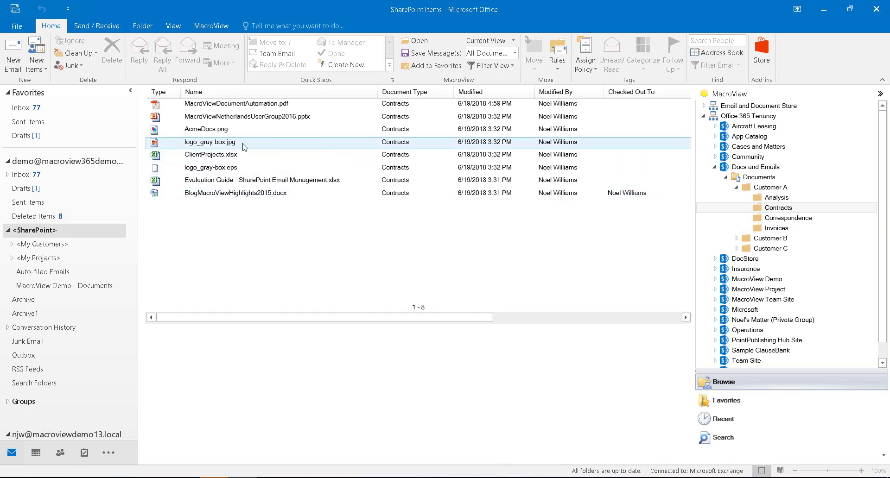
right_click(234, 116)
click(272, 368)
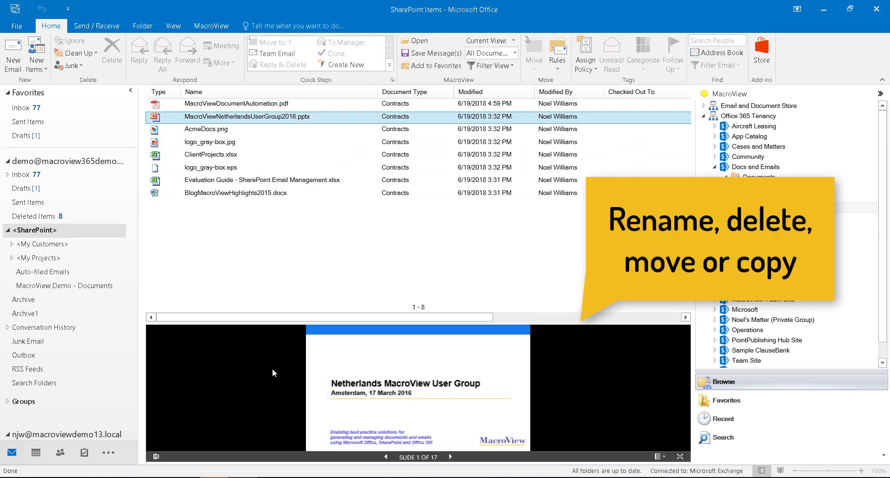
key(BackSpace)
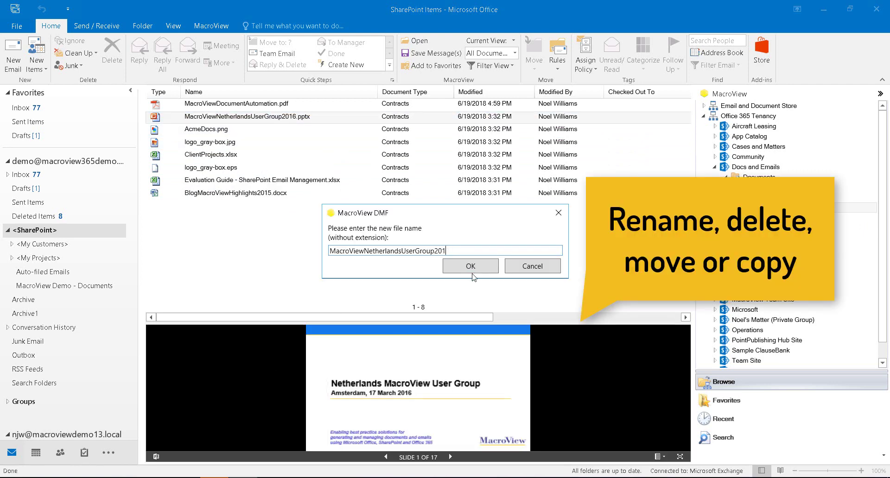
text(7)
click(471, 273)
Step: Delete logo_gray-box.jpg from Customer A's Contracts folder
right_click(213, 141)
click(246, 375)
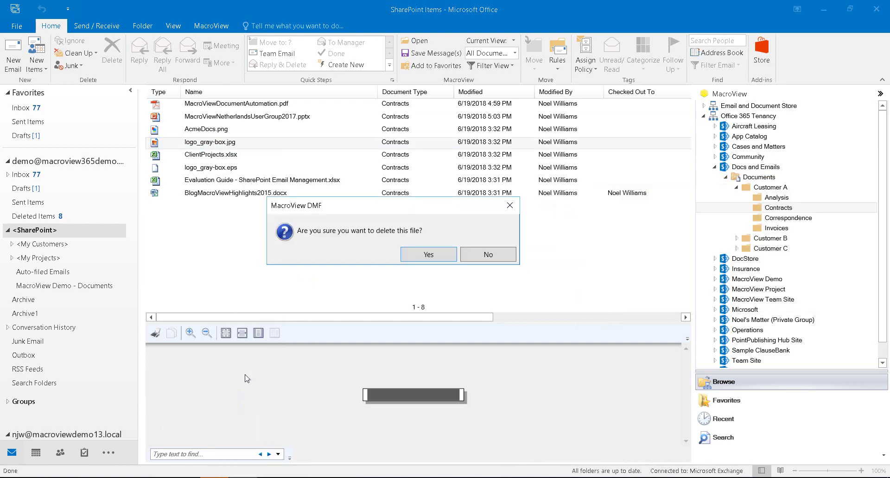
click(434, 257)
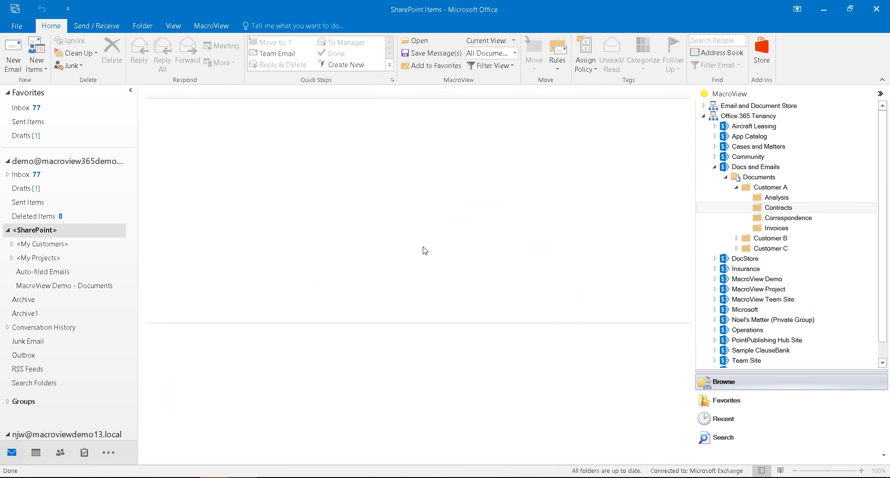